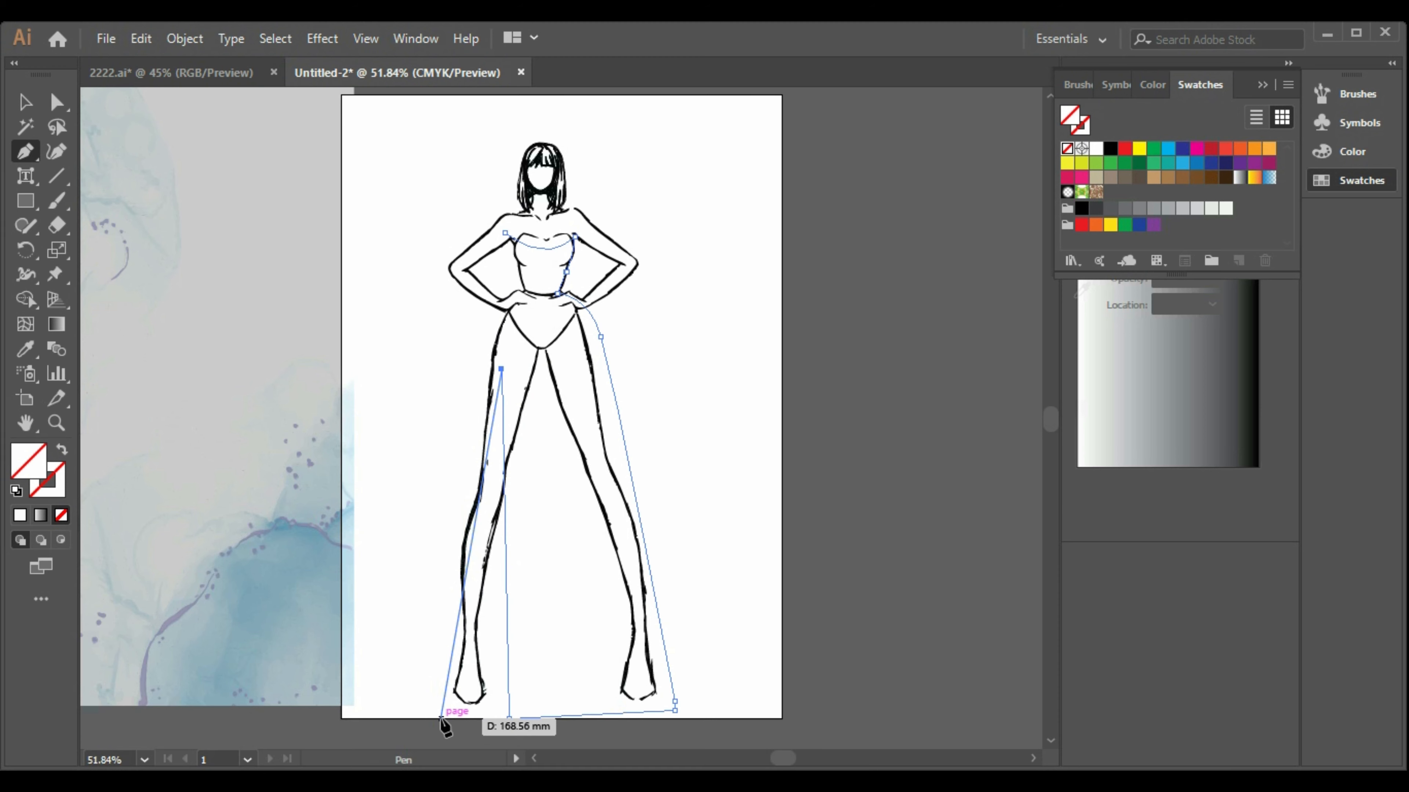
Undo the latest slit and hem anchor points of the dress path back to the hem's right corner.
click(441, 718)
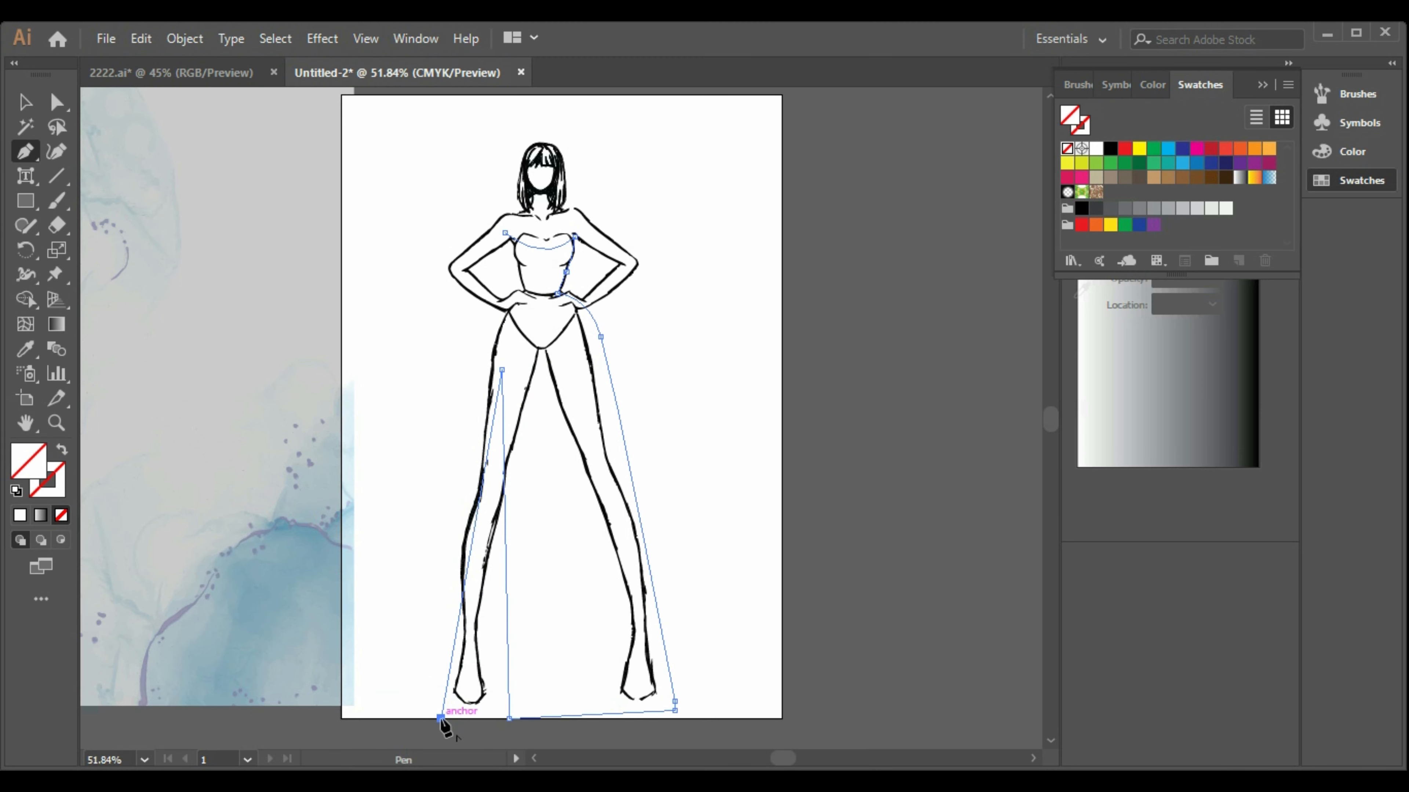
key(ctrl+z)
key(ctrl+z)
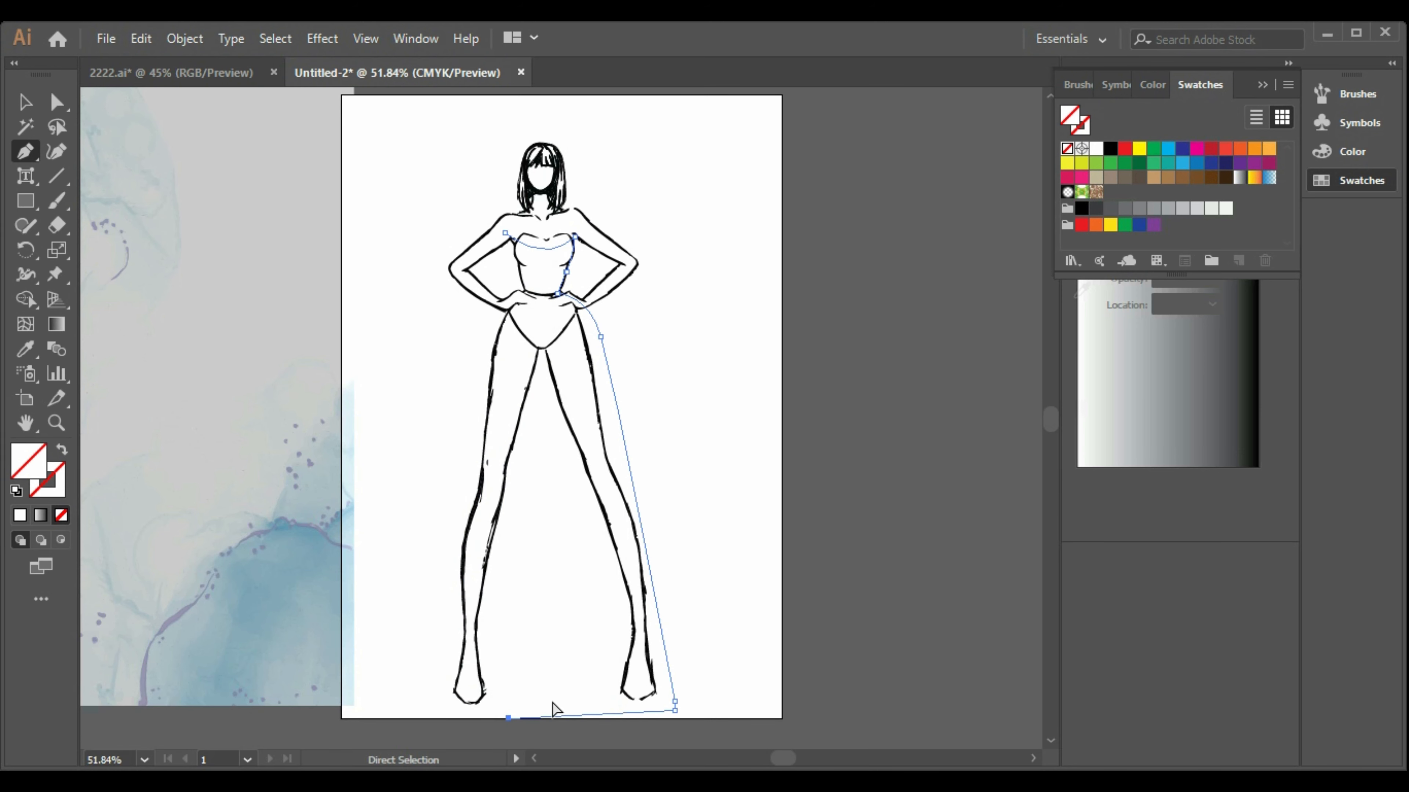
key(ctrl+z)
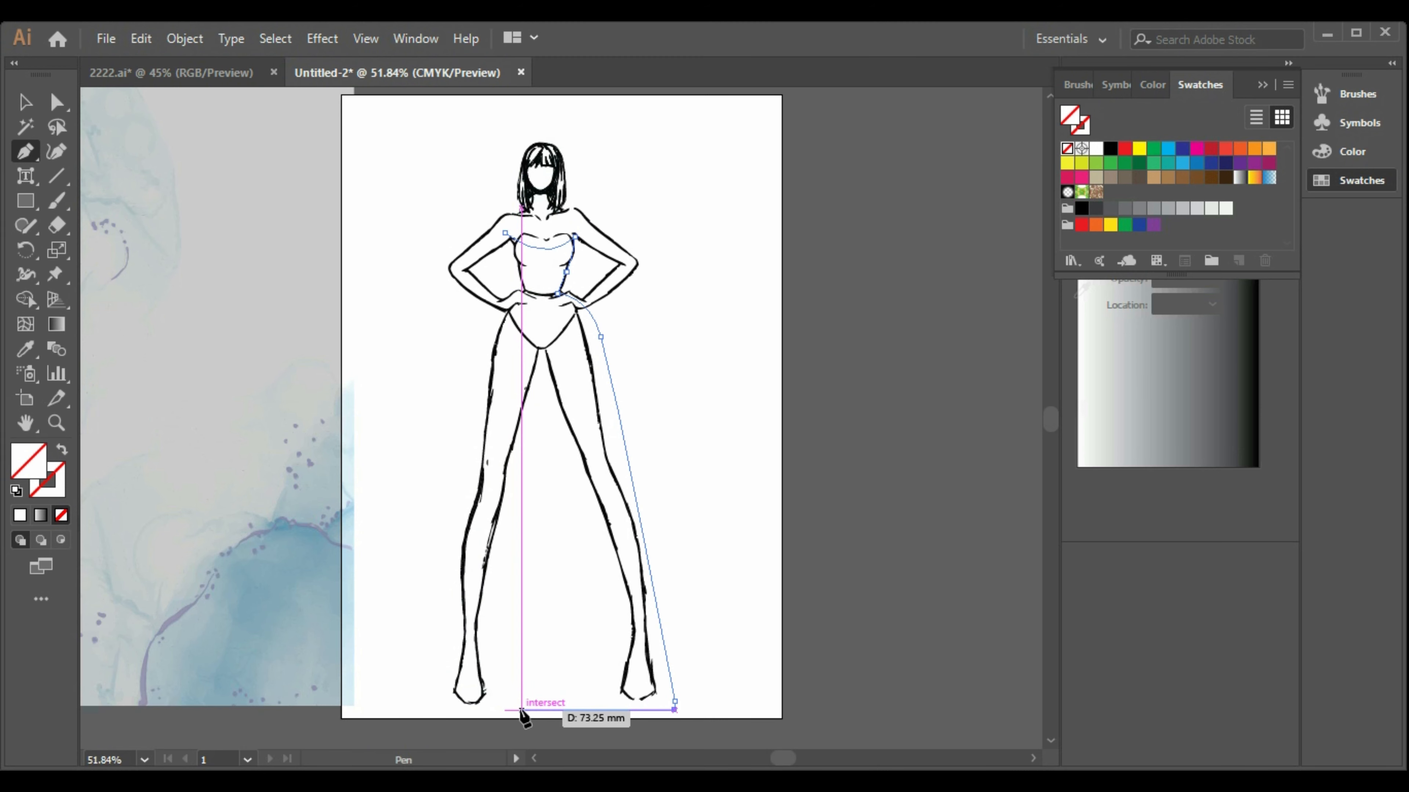
Draw the straight hem, the high pointed leg slit up to the thigh, and the narrow hem section beyond the figure's foot.
click(520, 710)
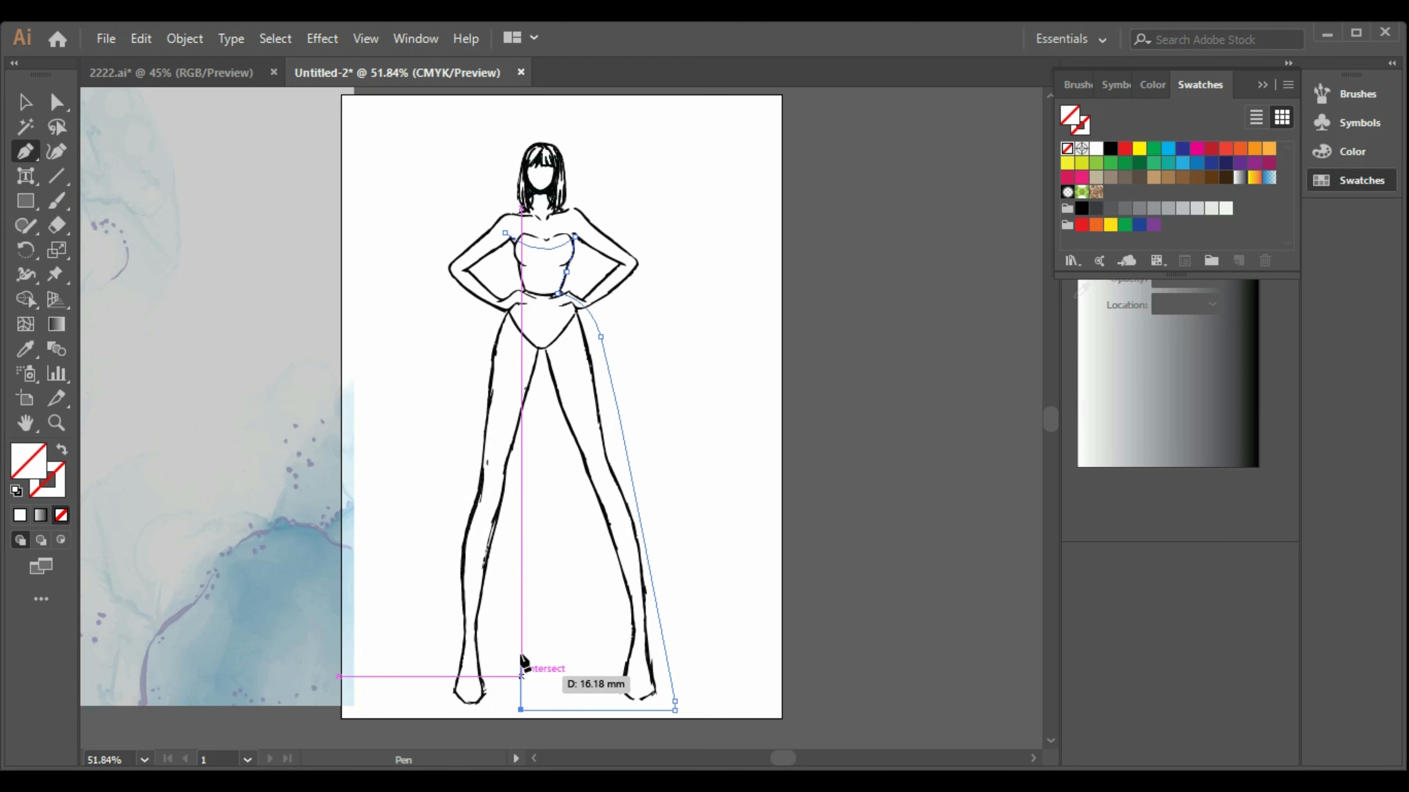
click(501, 366)
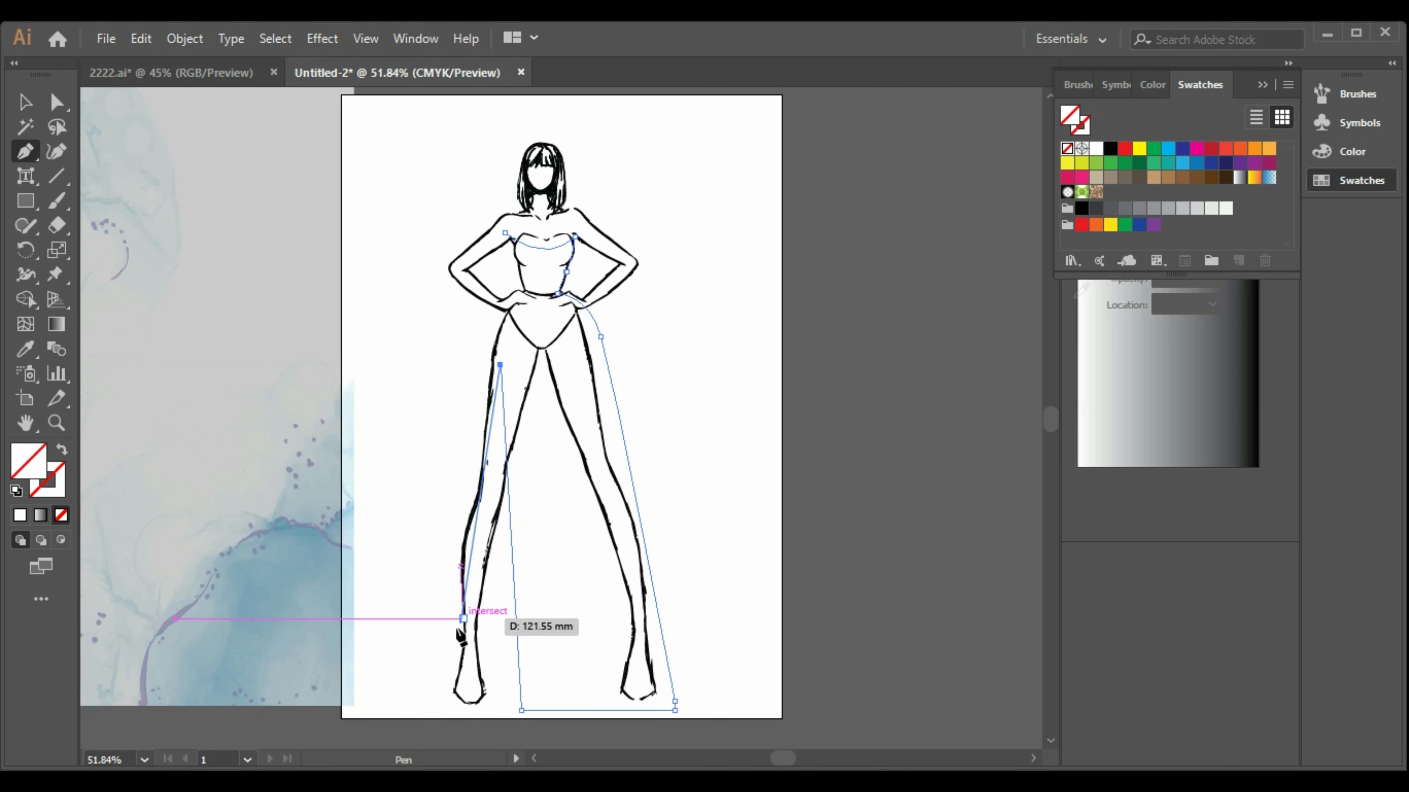
click(453, 710)
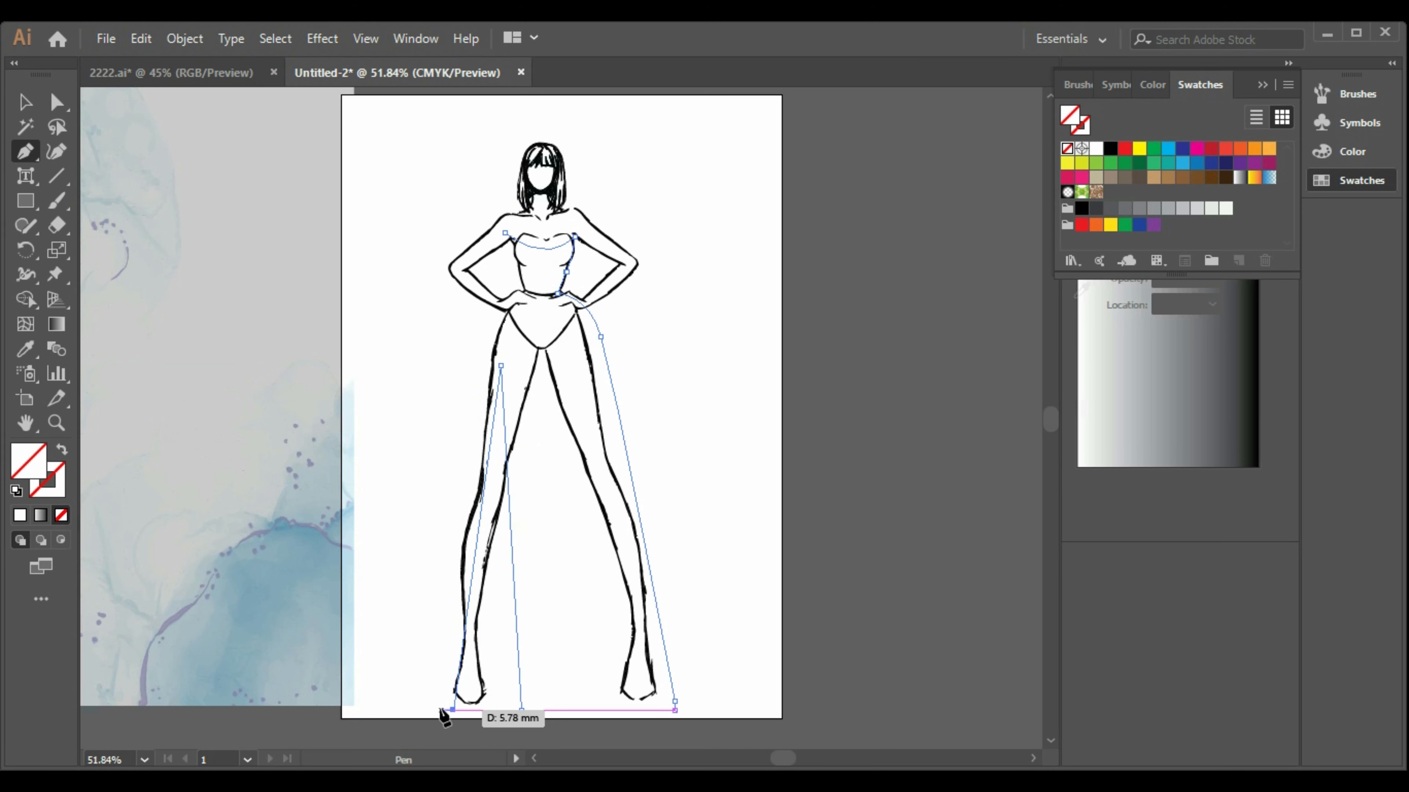
click(421, 709)
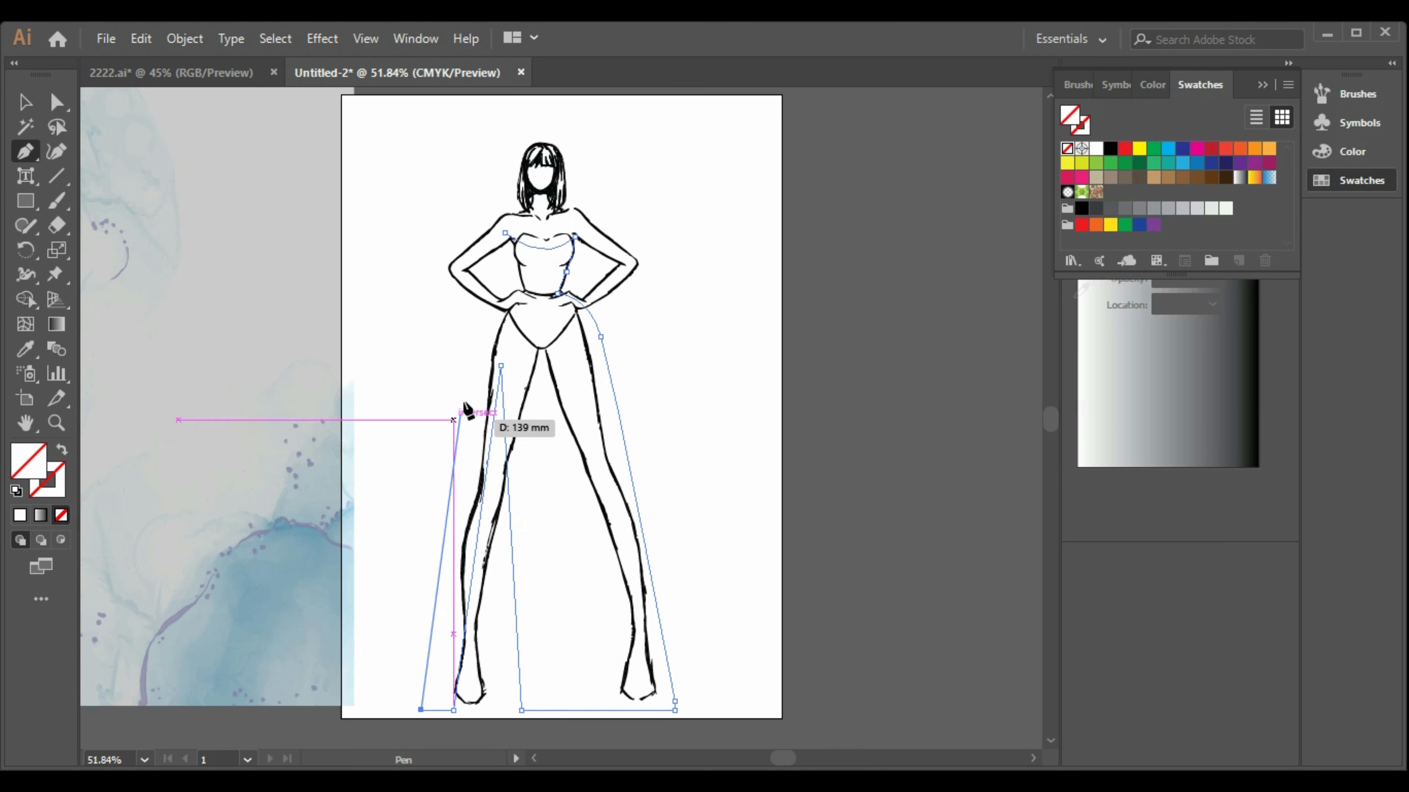
Curve the skirt's remaining side up to the waist, trace the bodice side, and close the dress path at the bust.
drag(521, 294, 598, 285)
click(522, 292)
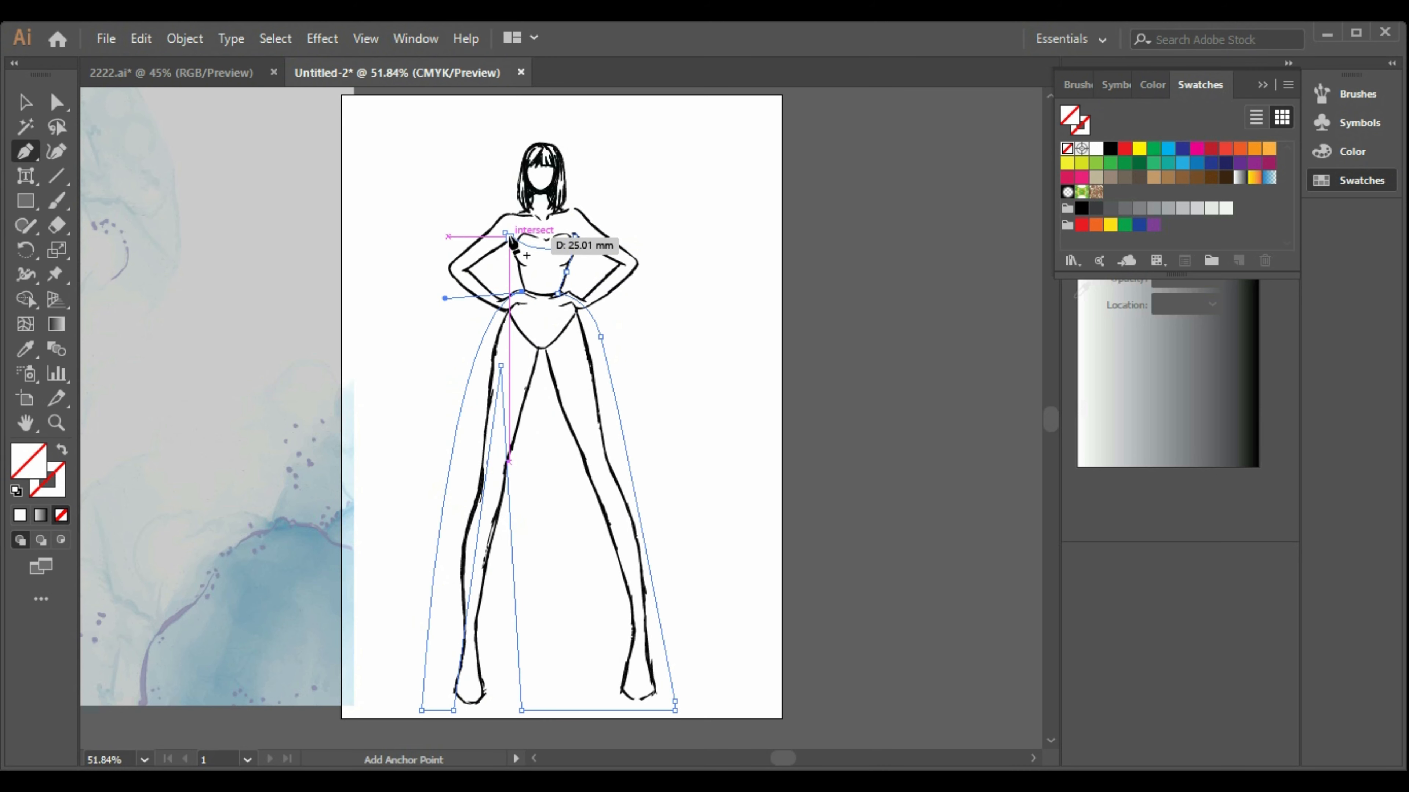
click(517, 265)
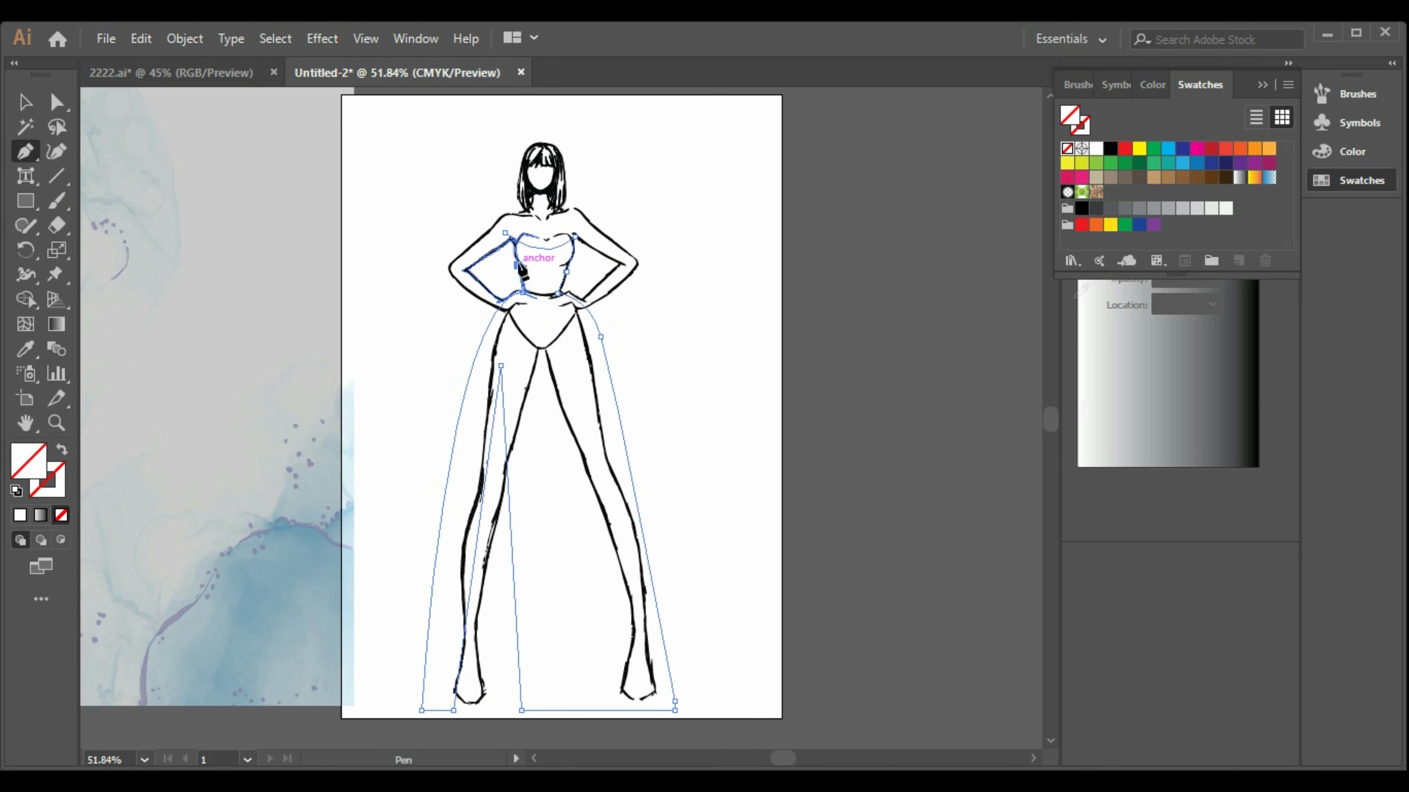
click(505, 234)
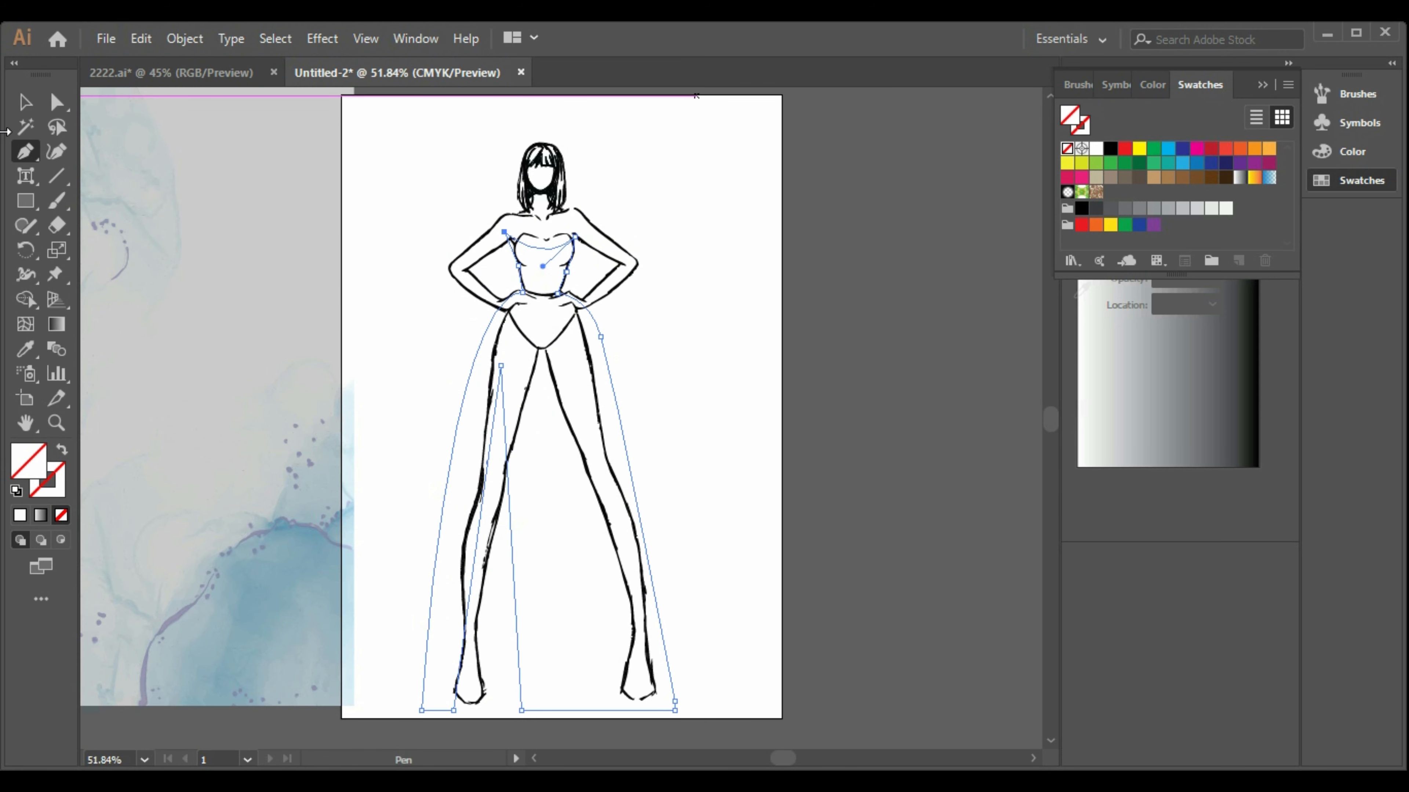
Fill the closed dress shape with black.
click(25, 101)
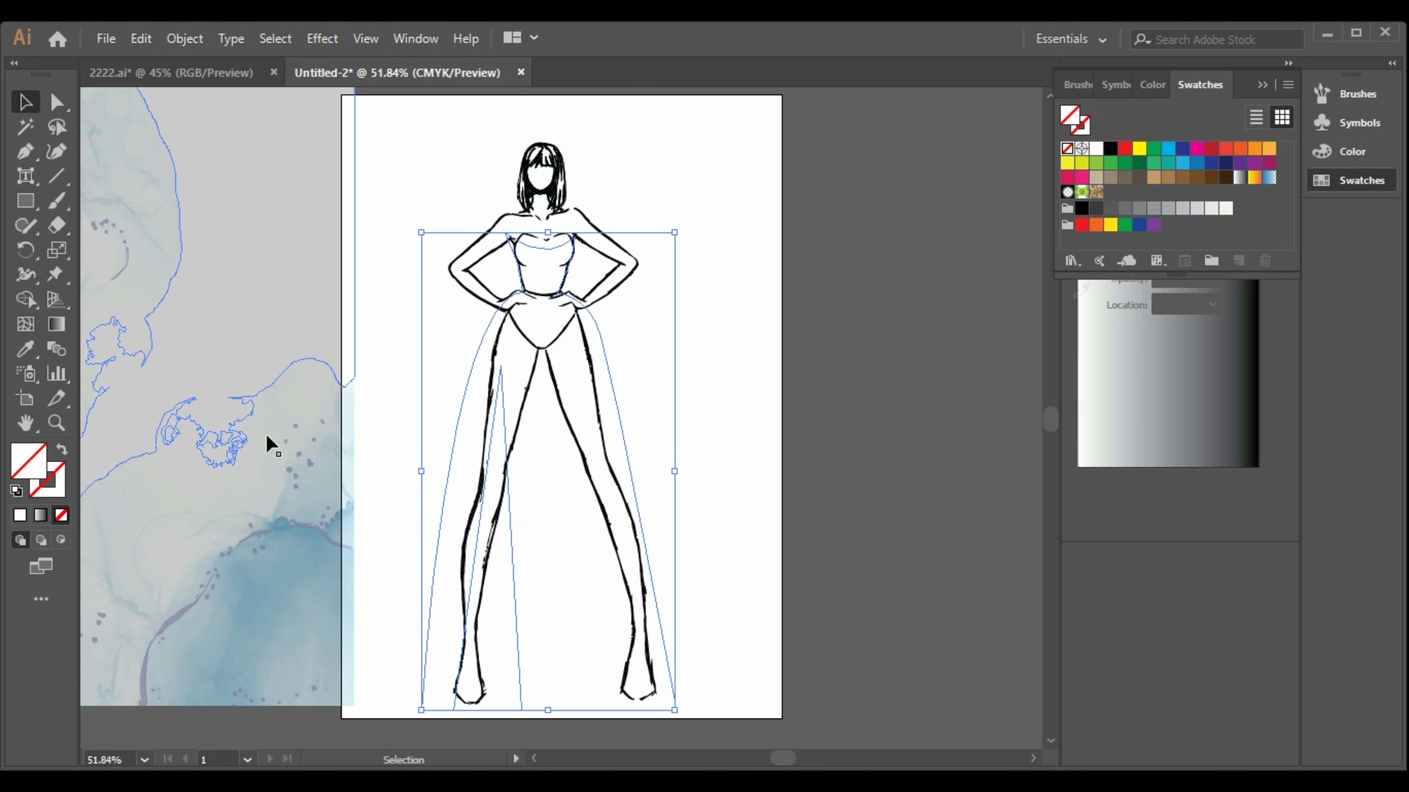
click(1081, 209)
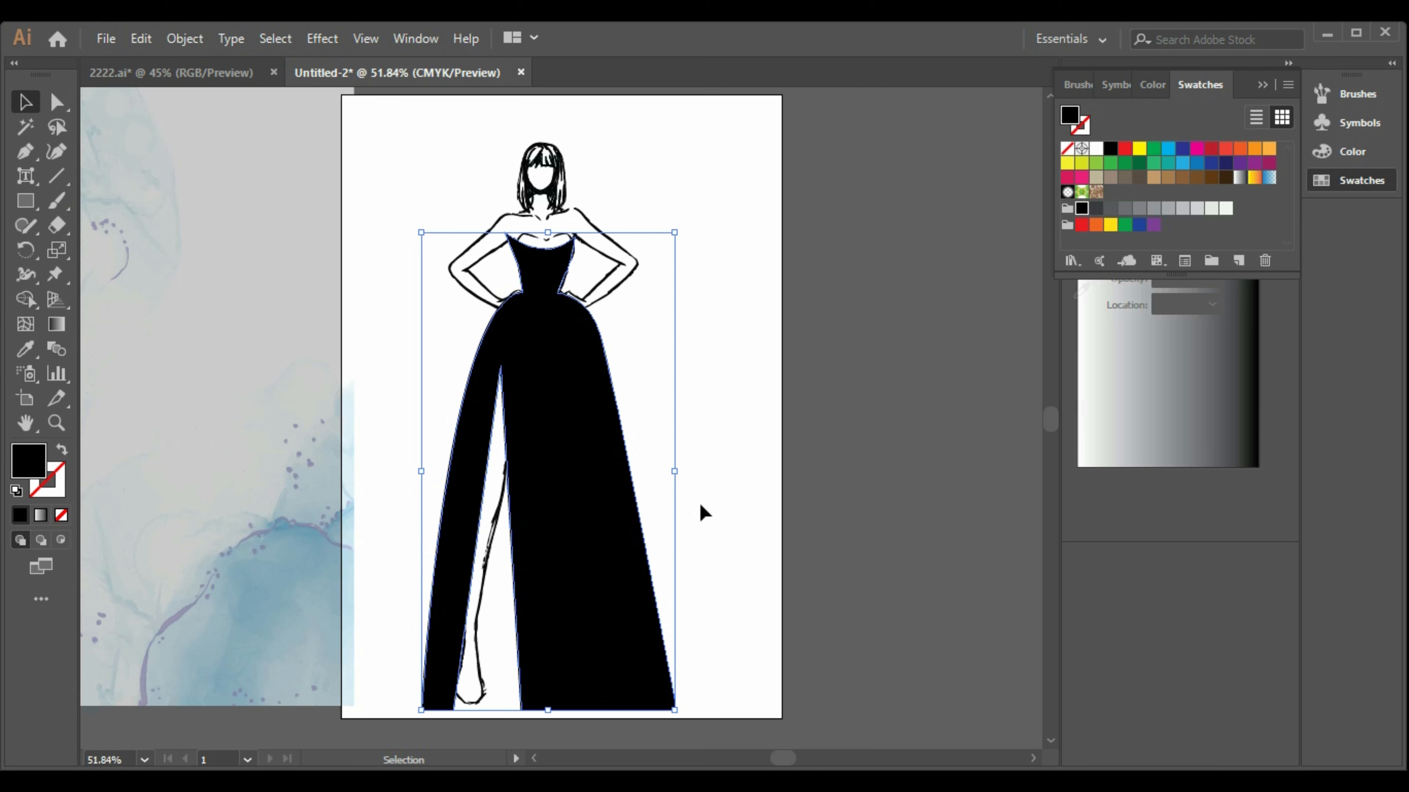
click(743, 437)
Nudge the black dress slightly up and to the right to align it with the figure's torso.
click(579, 358)
key(Right)
key(Right)
key(Up)
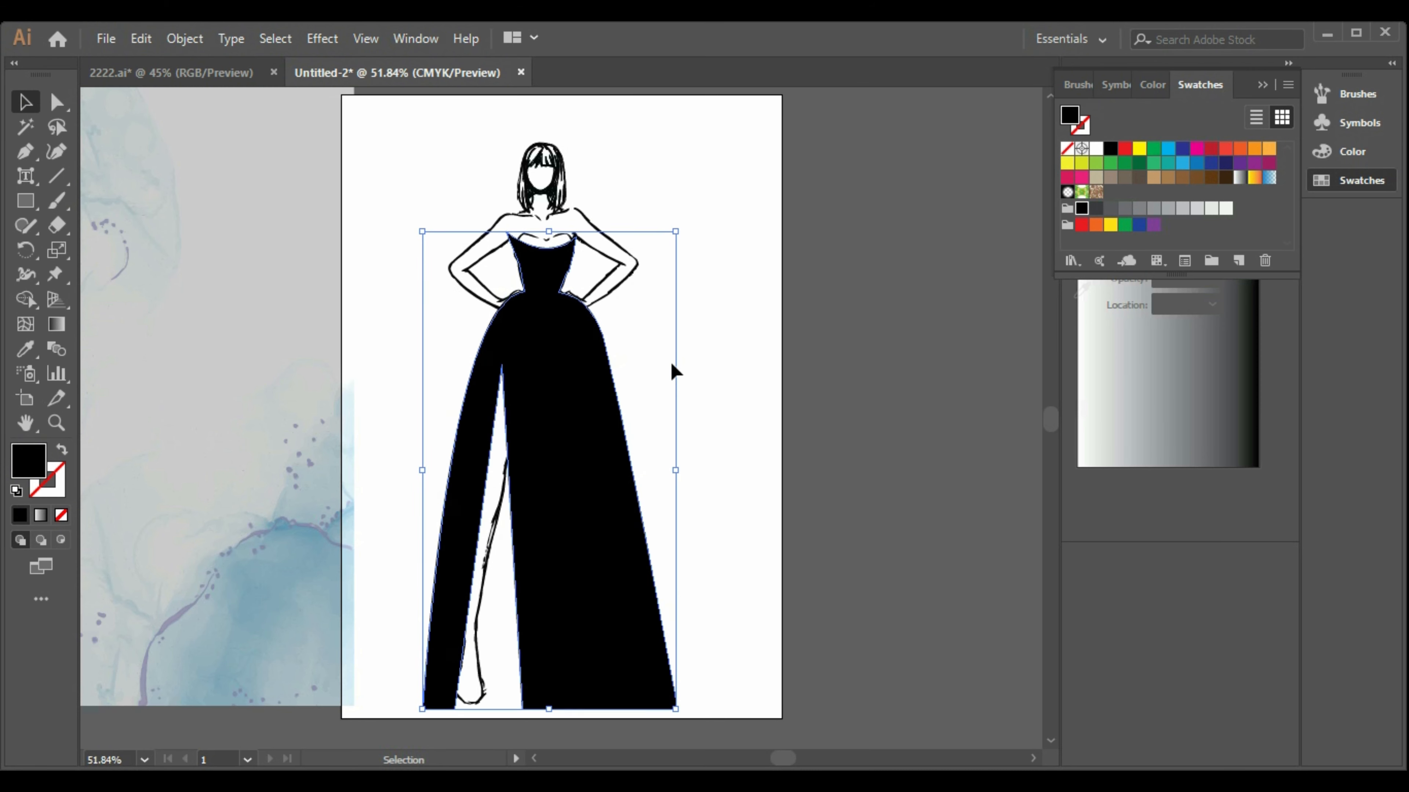
key(Up)
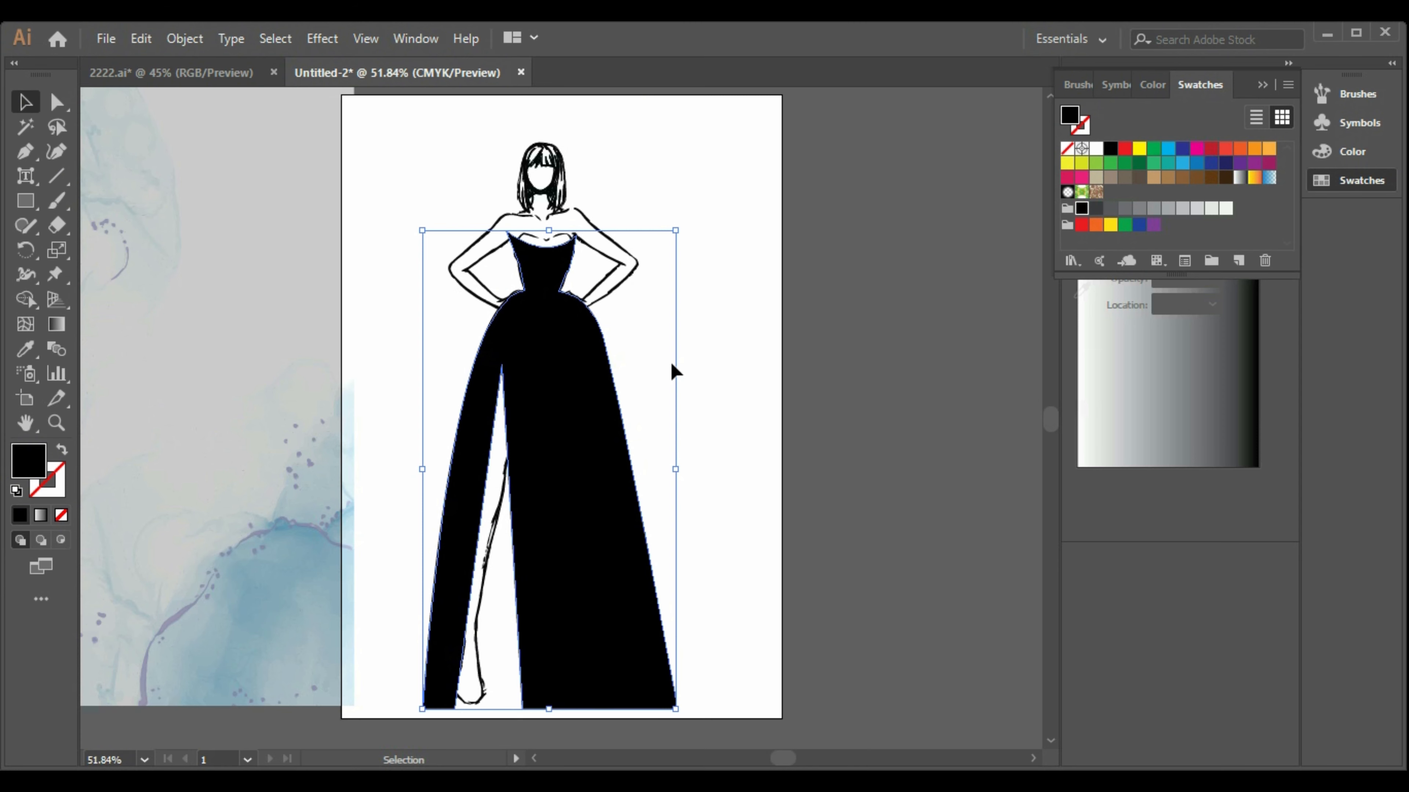
key(Up)
key(Up)
key(Up)
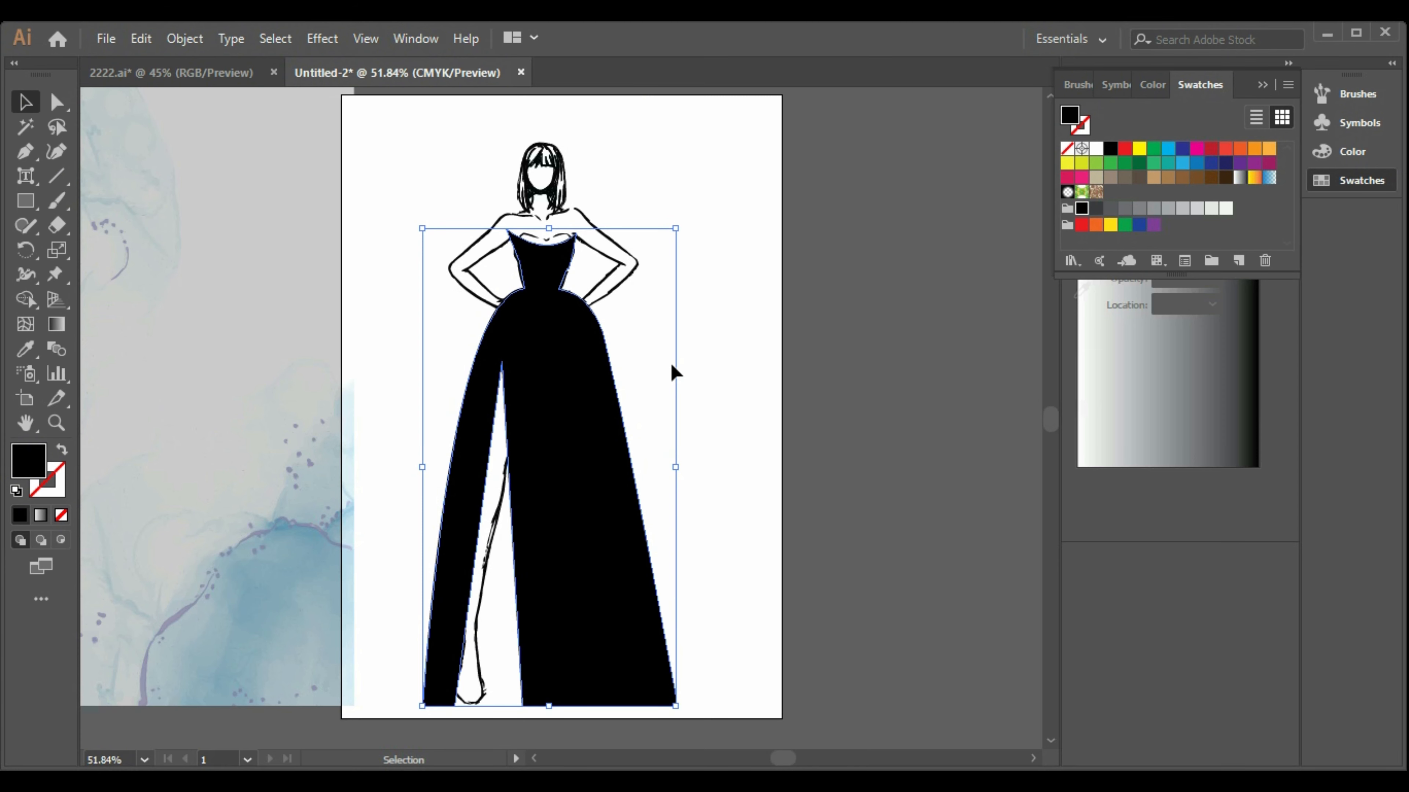
key(Left)
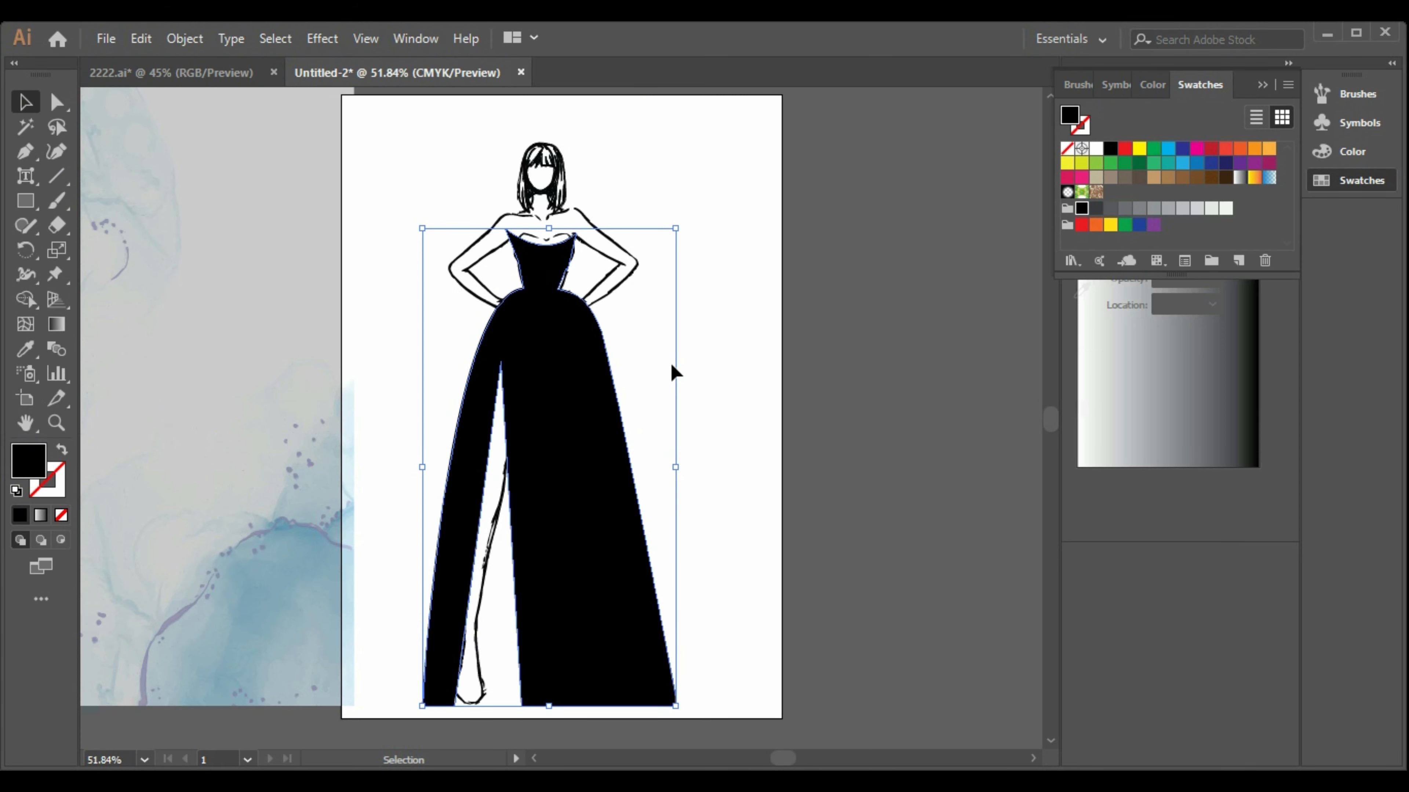
key(Right)
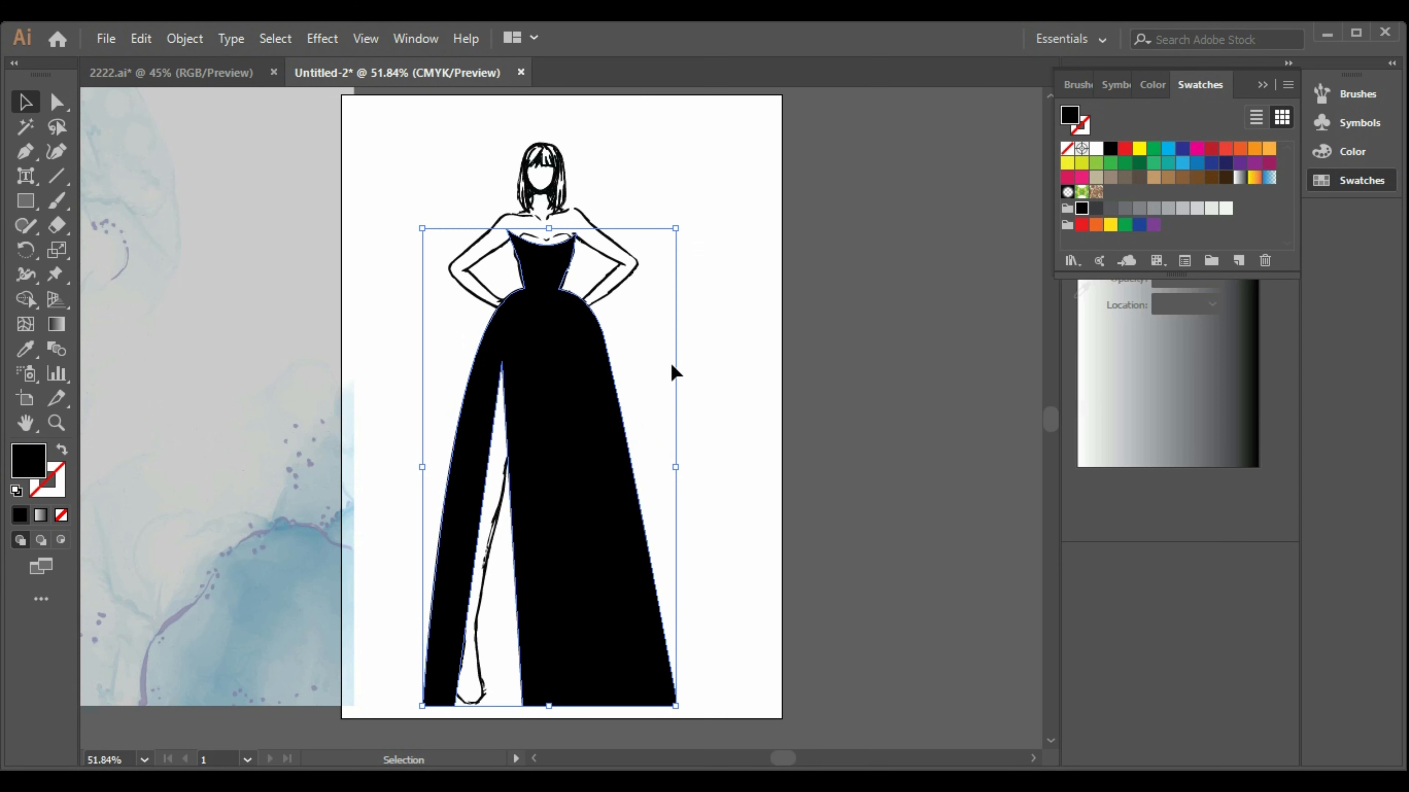
key(Up)
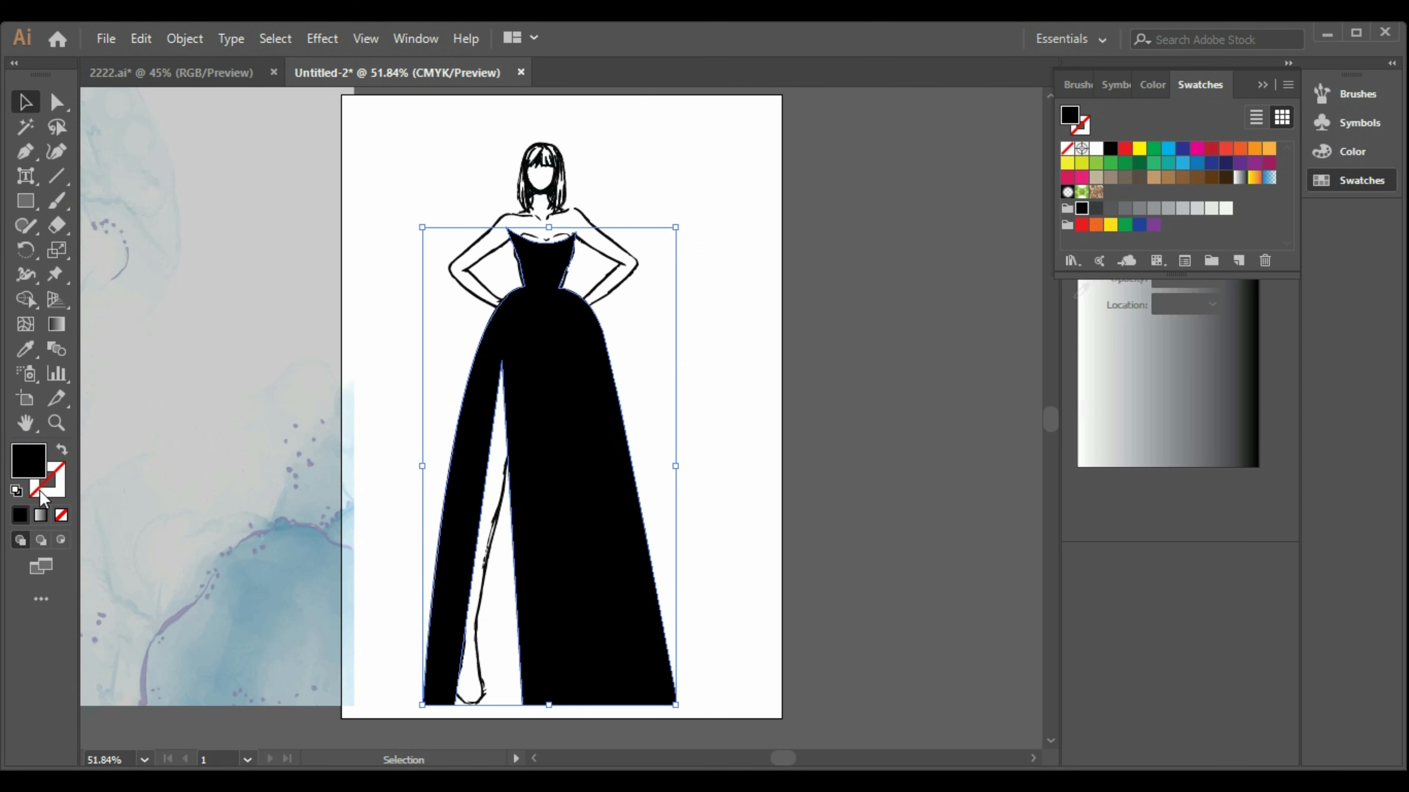
Give the dress a black stroke.
click(40, 492)
click(1079, 223)
click(742, 392)
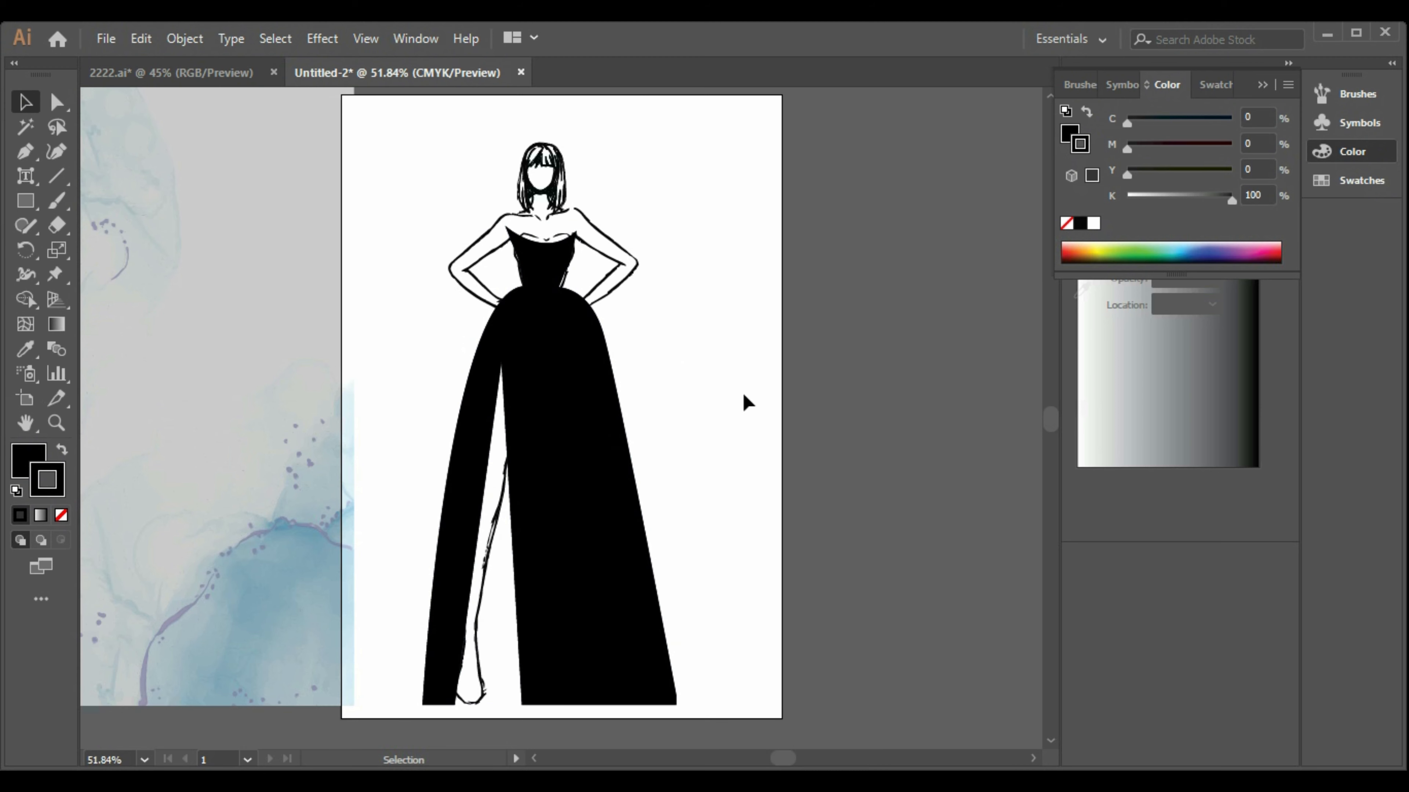
Nudge the dress slightly to the right to fine-tune its fit on the body.
click(614, 400)
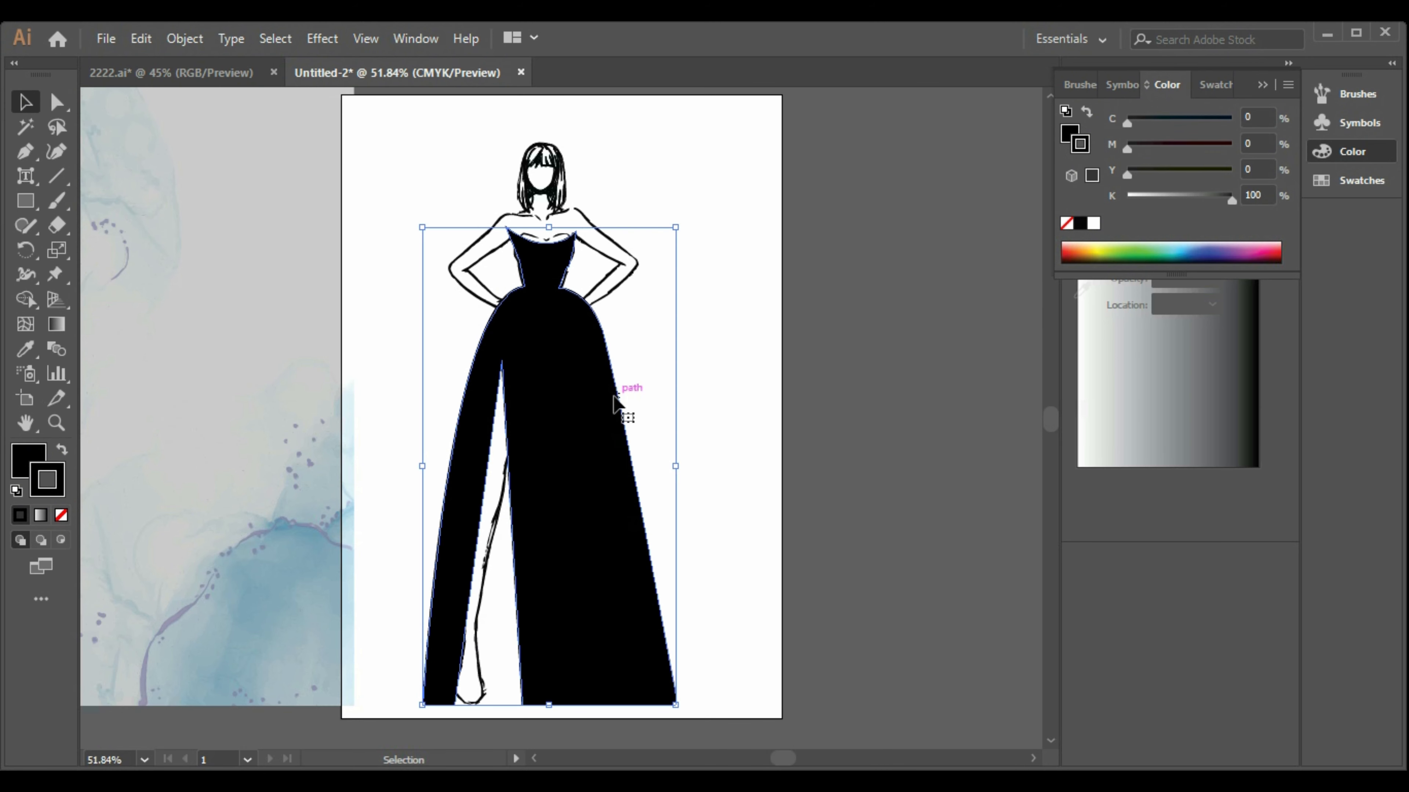
key(Right)
key(Right)
key(Right)
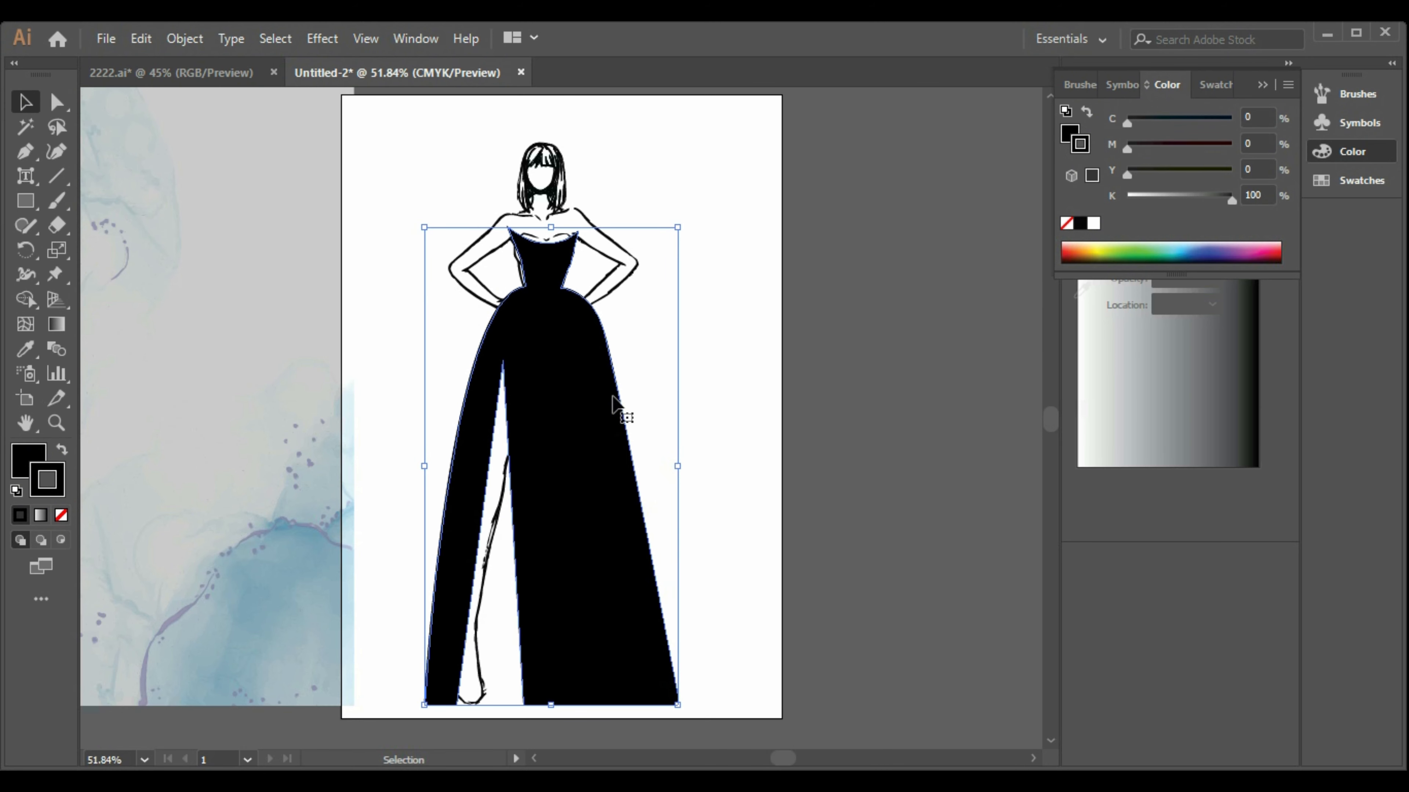
key(Left)
key(Left)
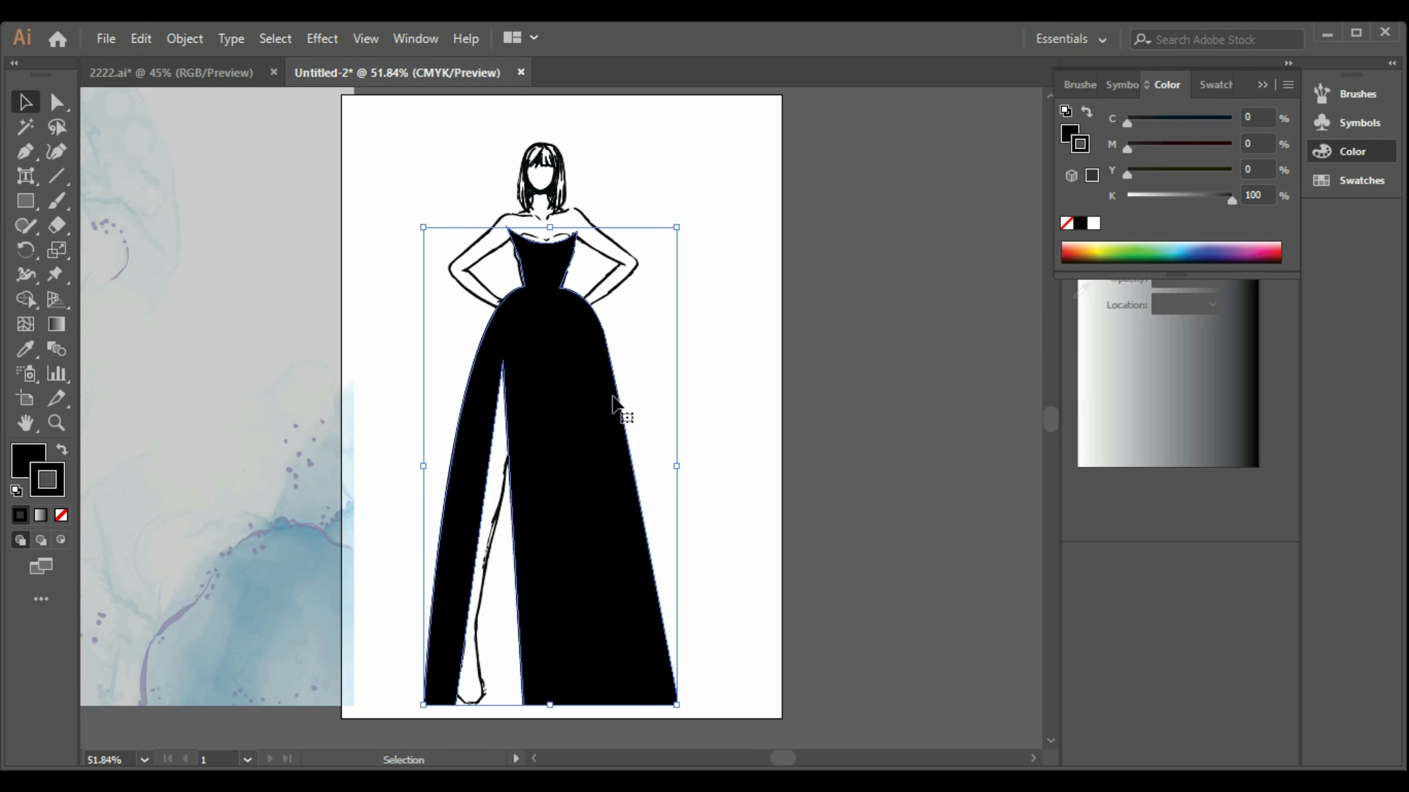
Set the dress's stroke weight to 6 pt.
click(424, 42)
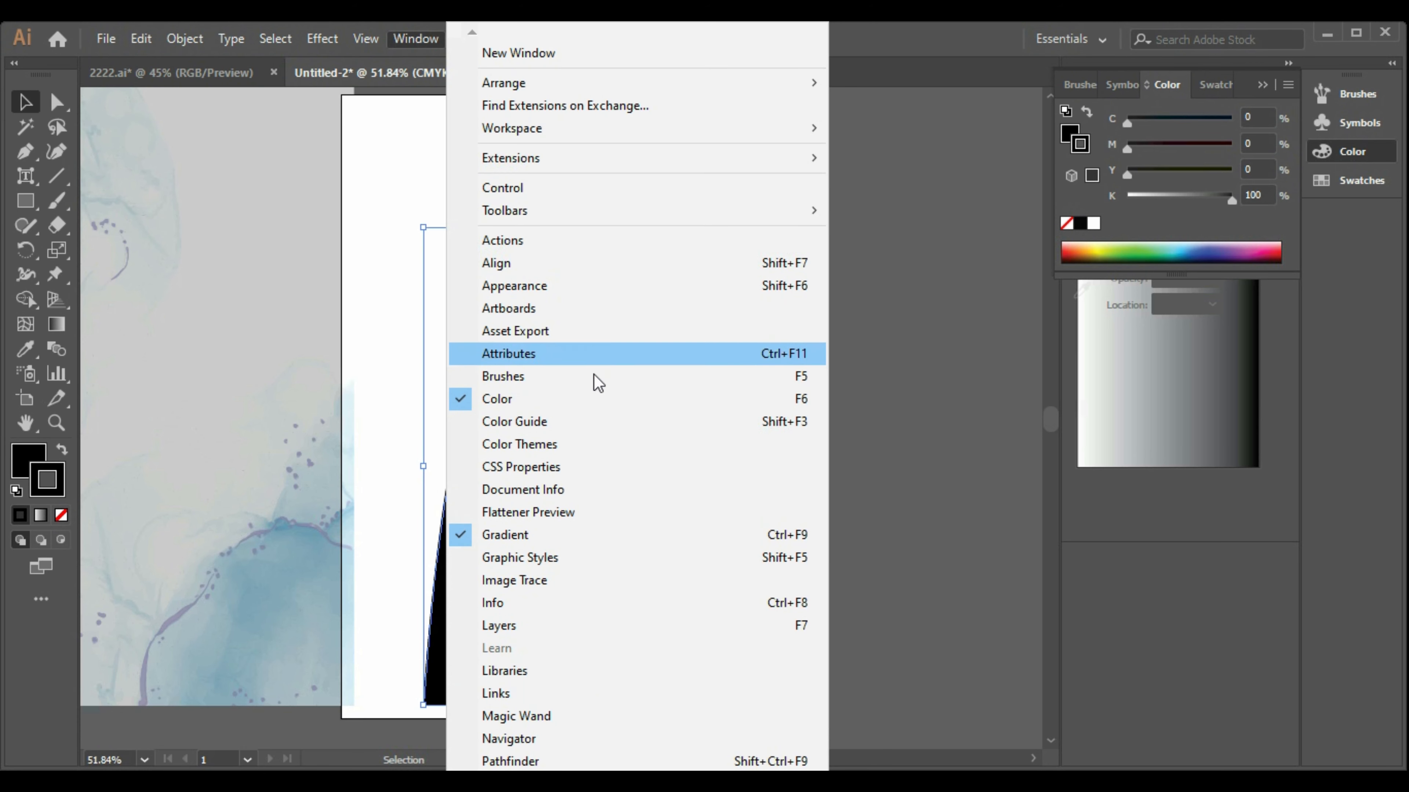
mouse_move(610, 769)
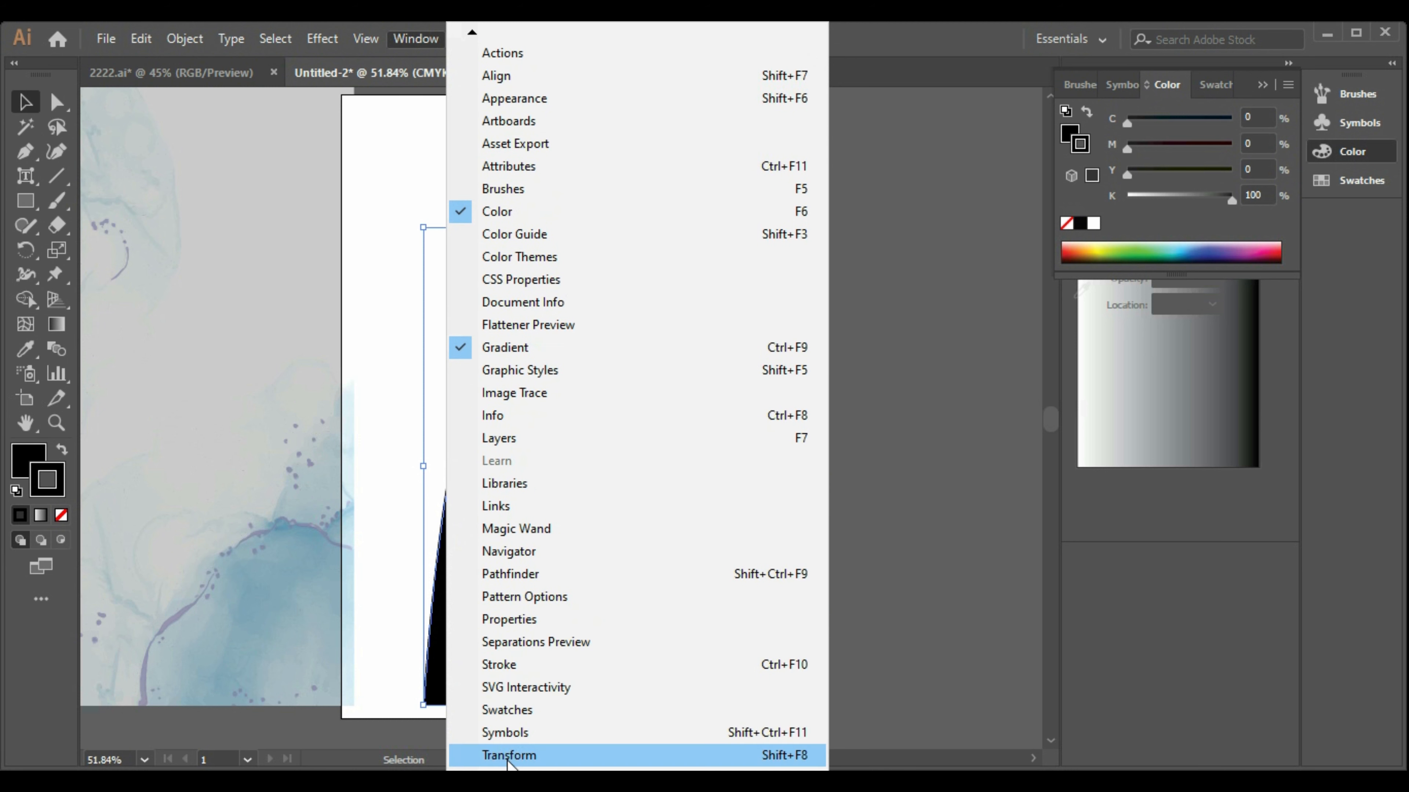
click(534, 673)
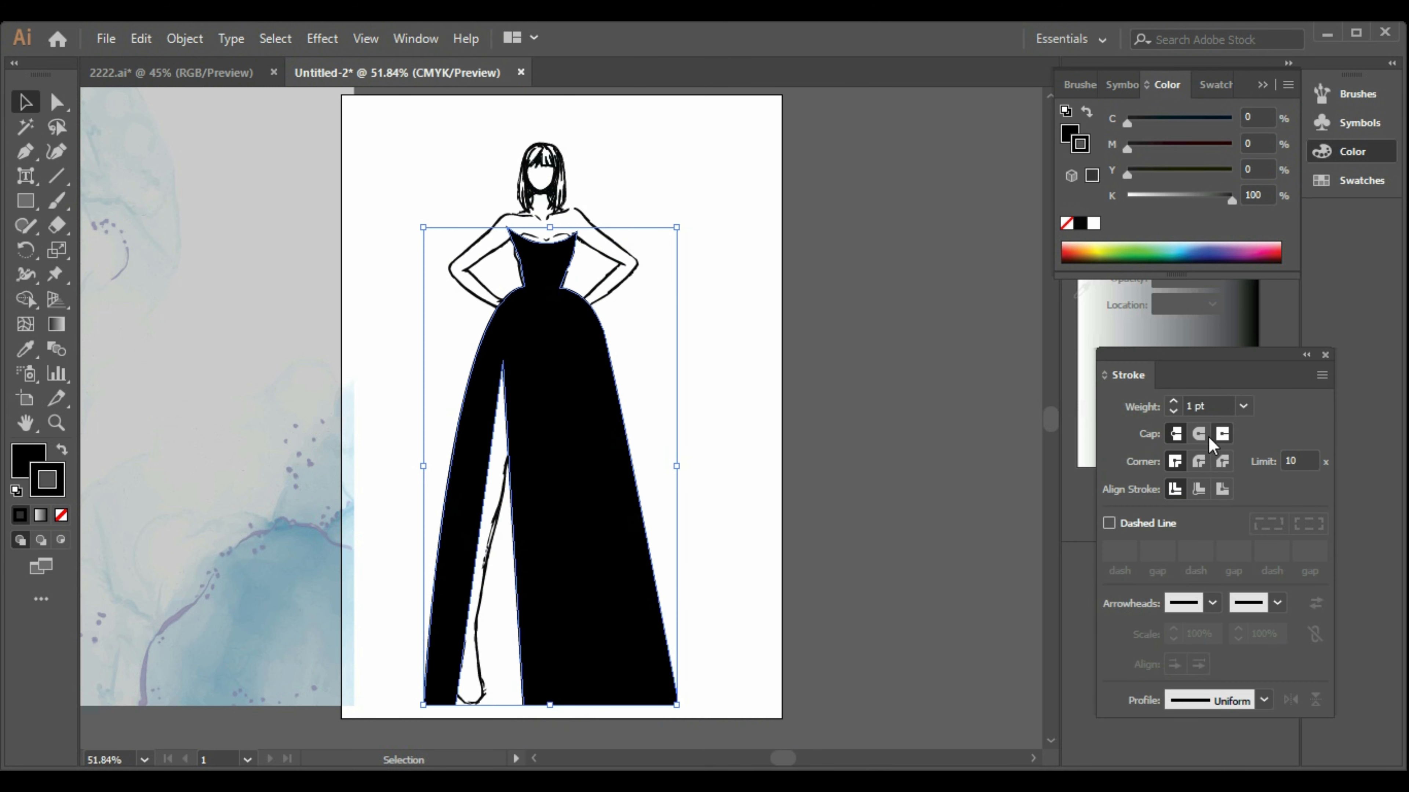
click(1174, 403)
click(1175, 403)
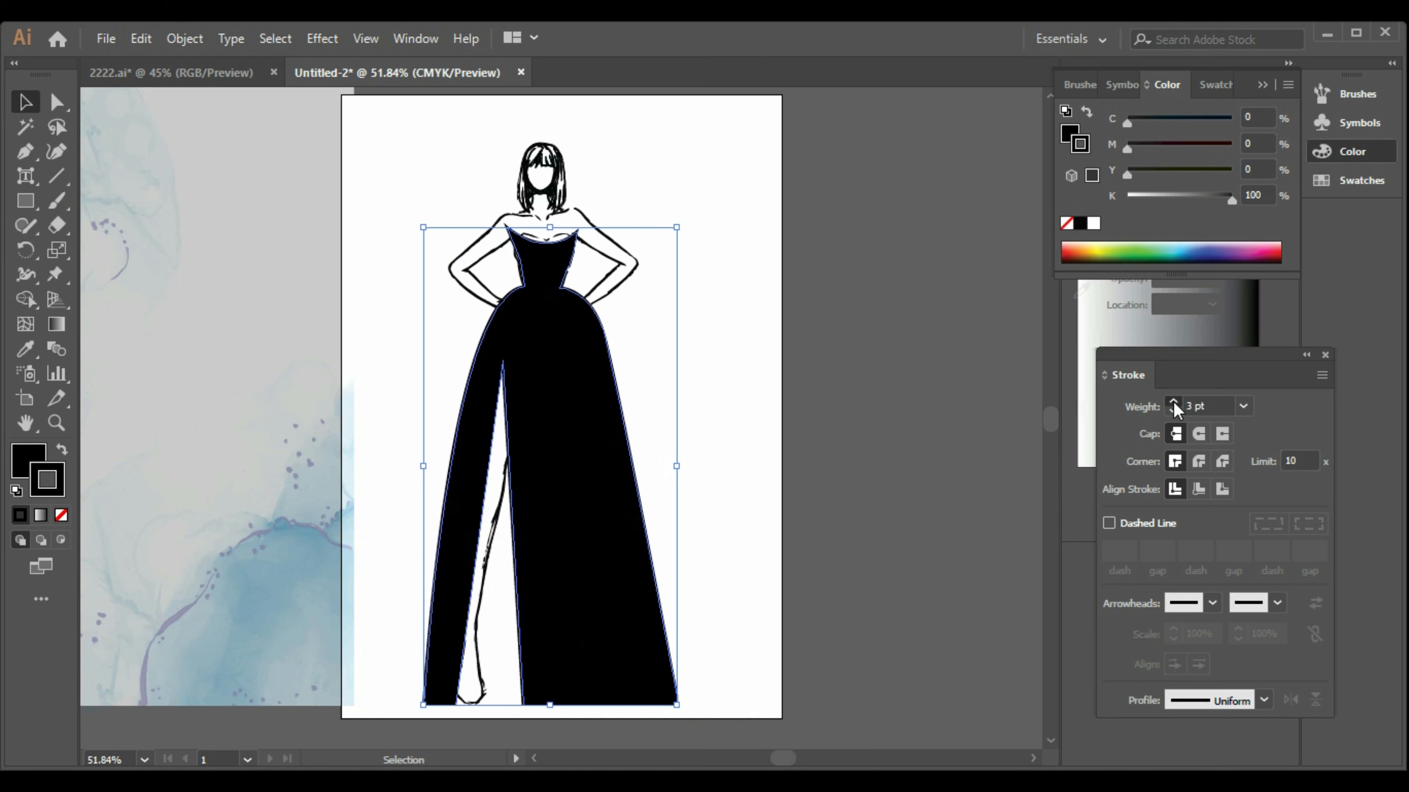
click(1172, 402)
click(1173, 401)
click(1173, 401)
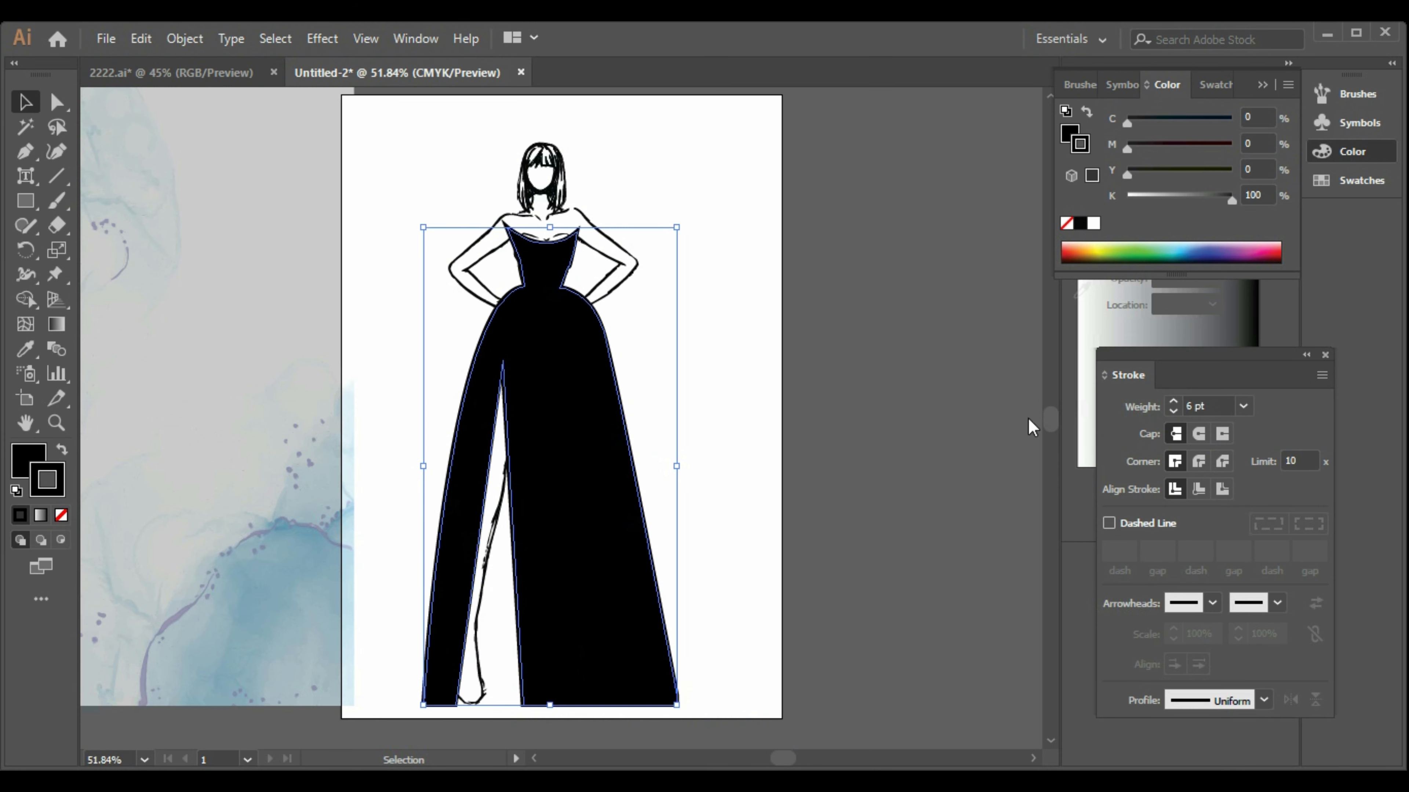
click(800, 462)
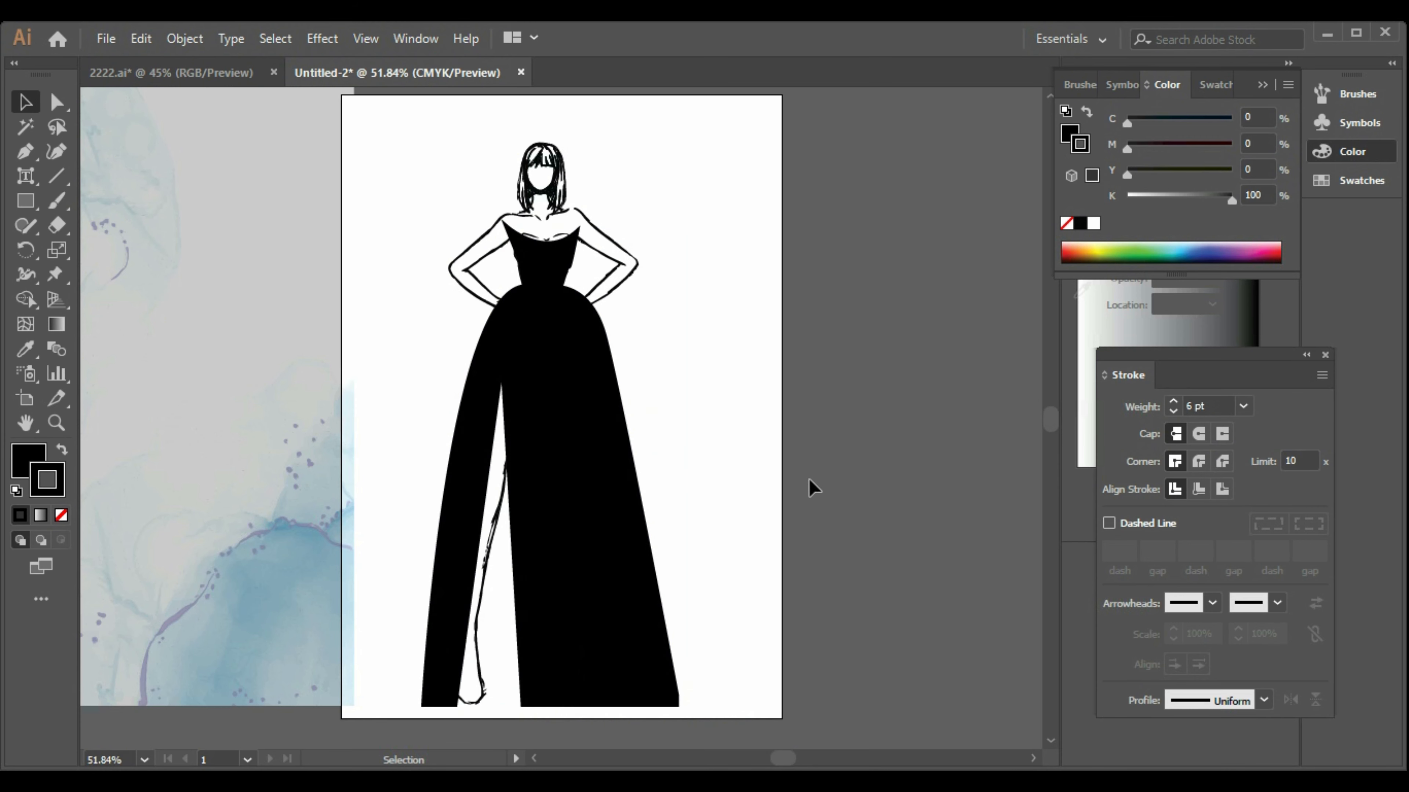
Nudge the dress slightly back to the left on the figure.
click(612, 584)
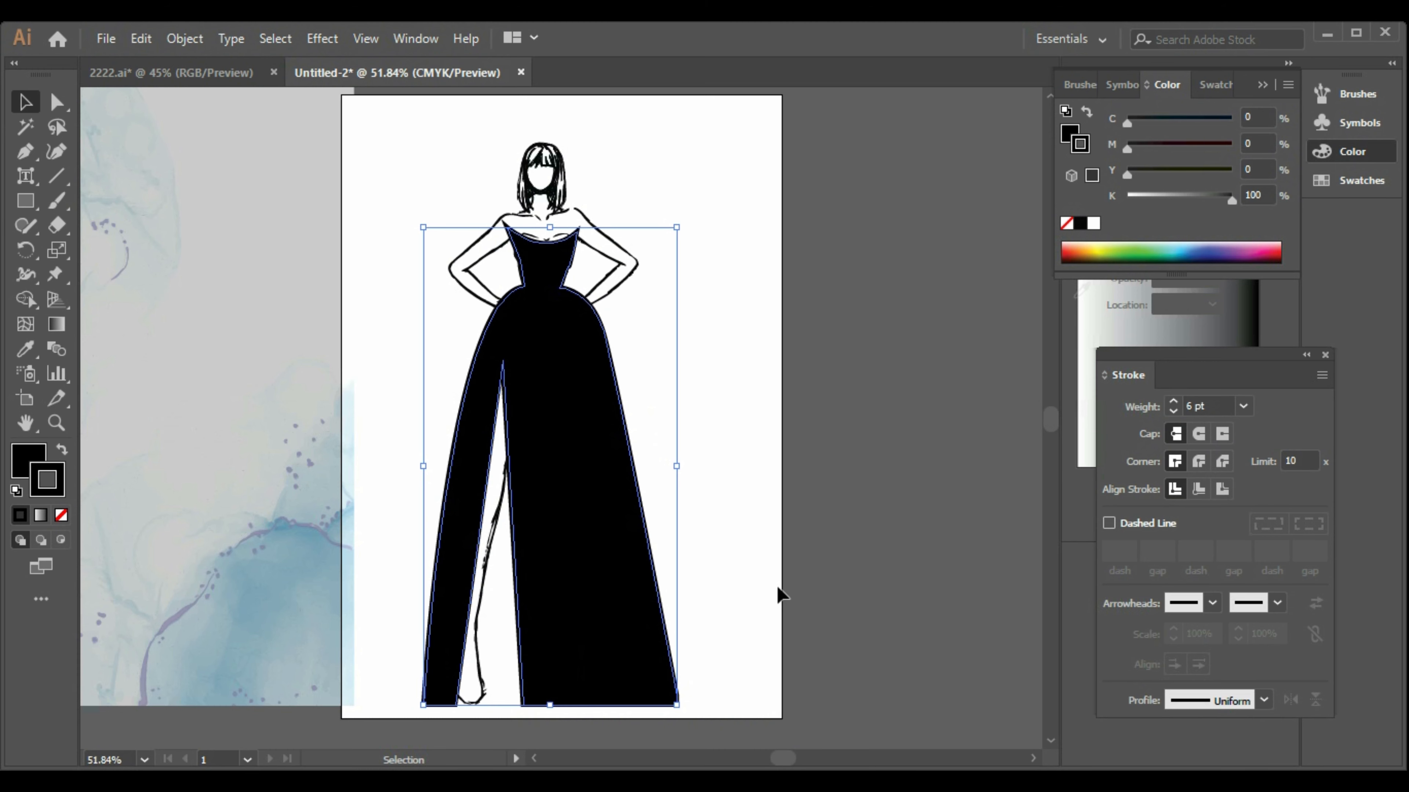
key(Left)
key(Left)
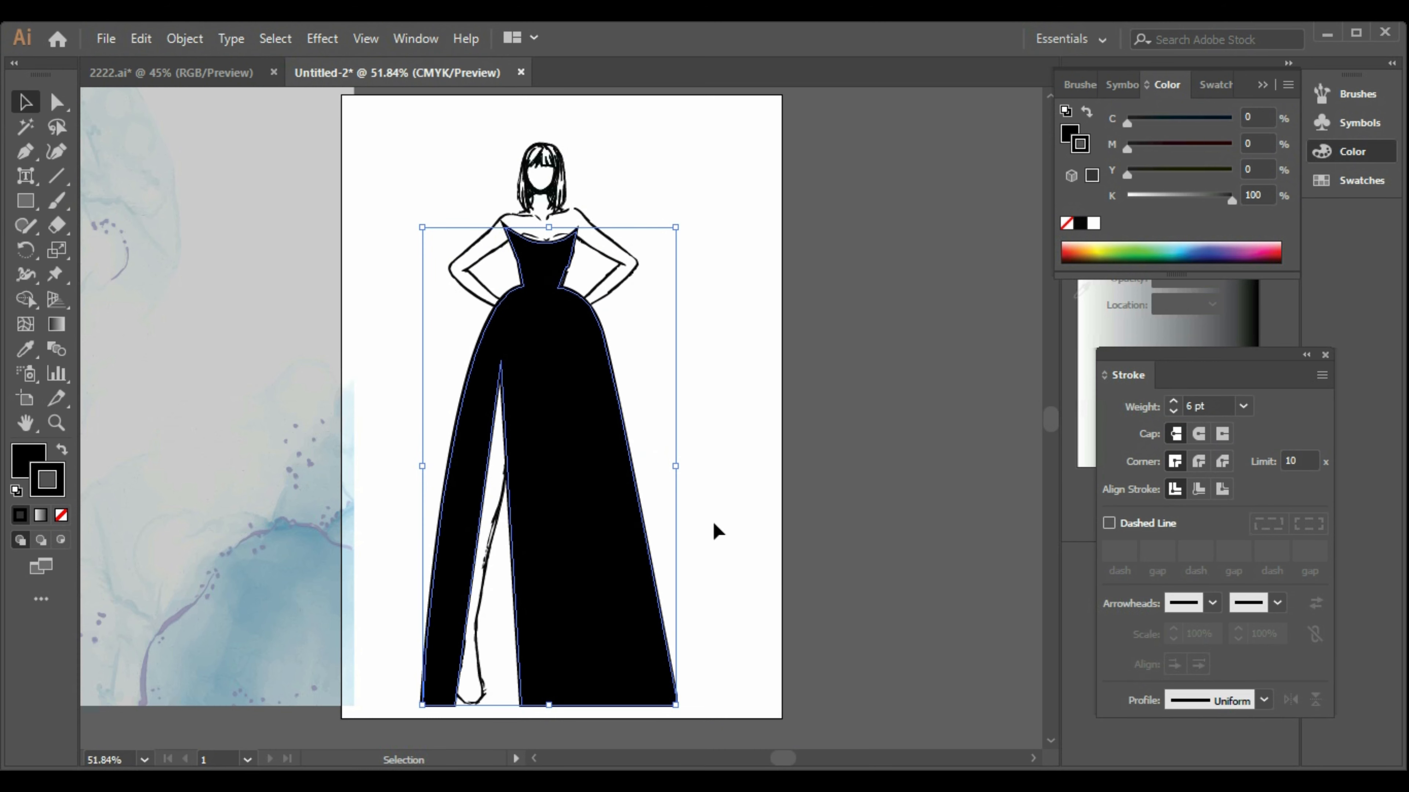
click(792, 525)
Increase the dress's stroke weight to 8 pt and close the stroke settings.
click(607, 402)
click(1174, 402)
click(1173, 402)
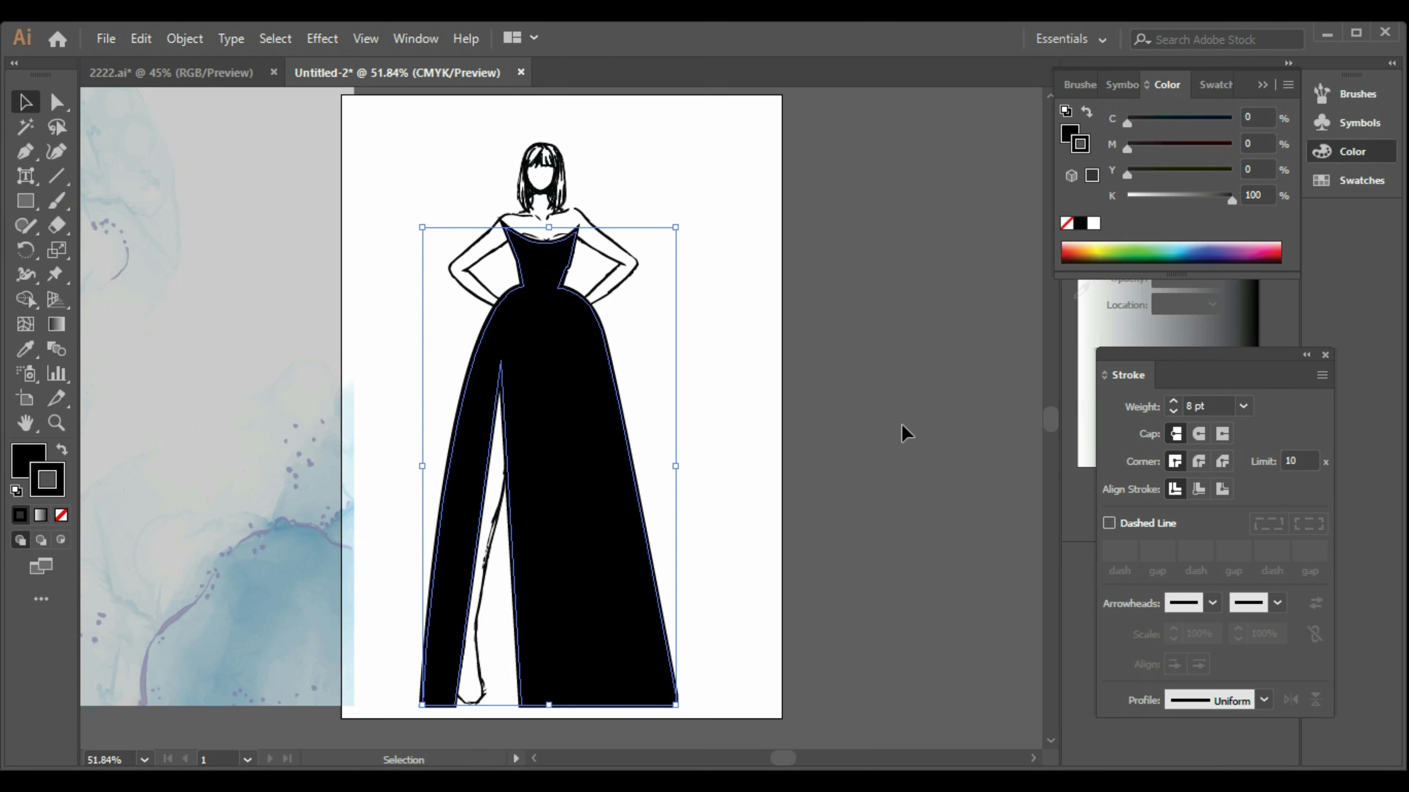
click(844, 453)
click(630, 456)
click(720, 412)
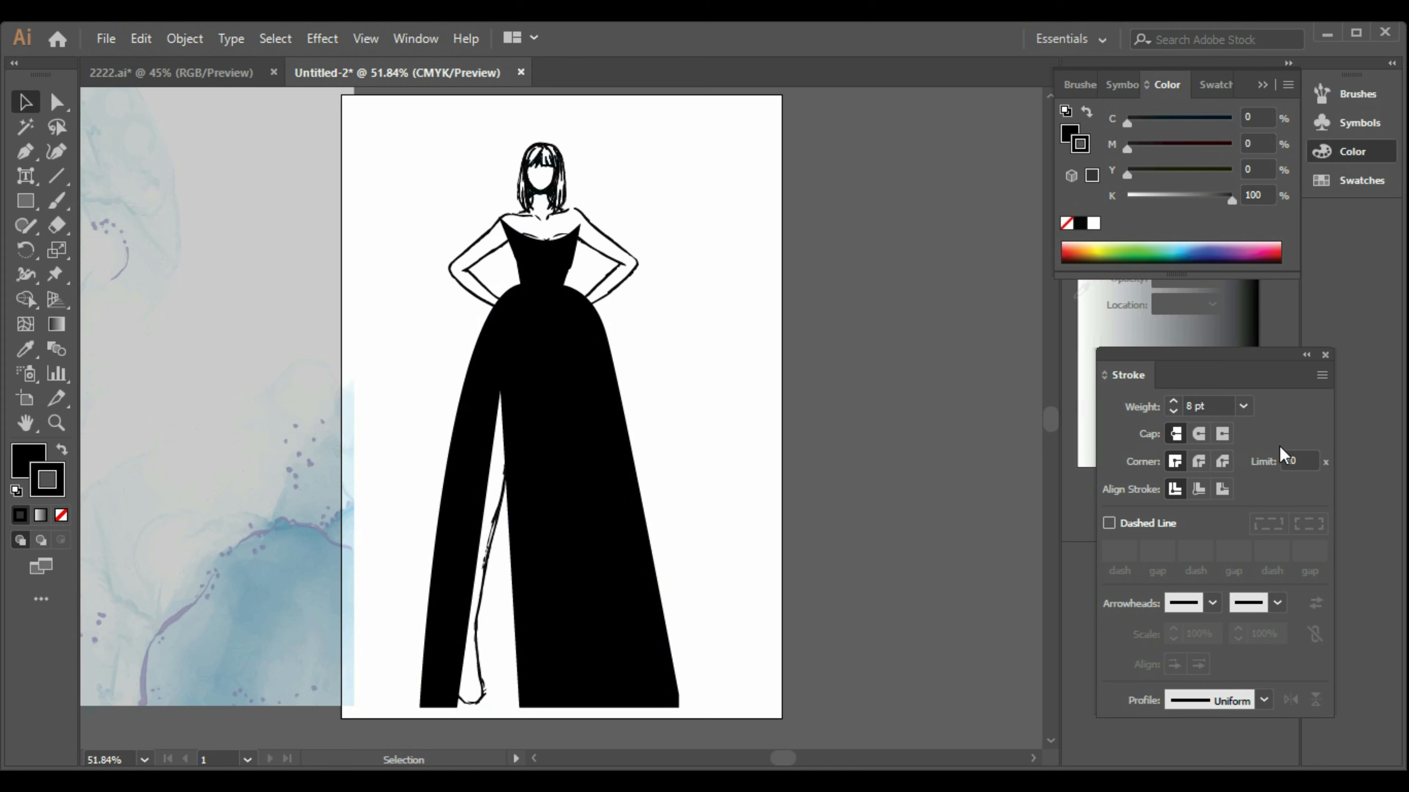
click(1325, 355)
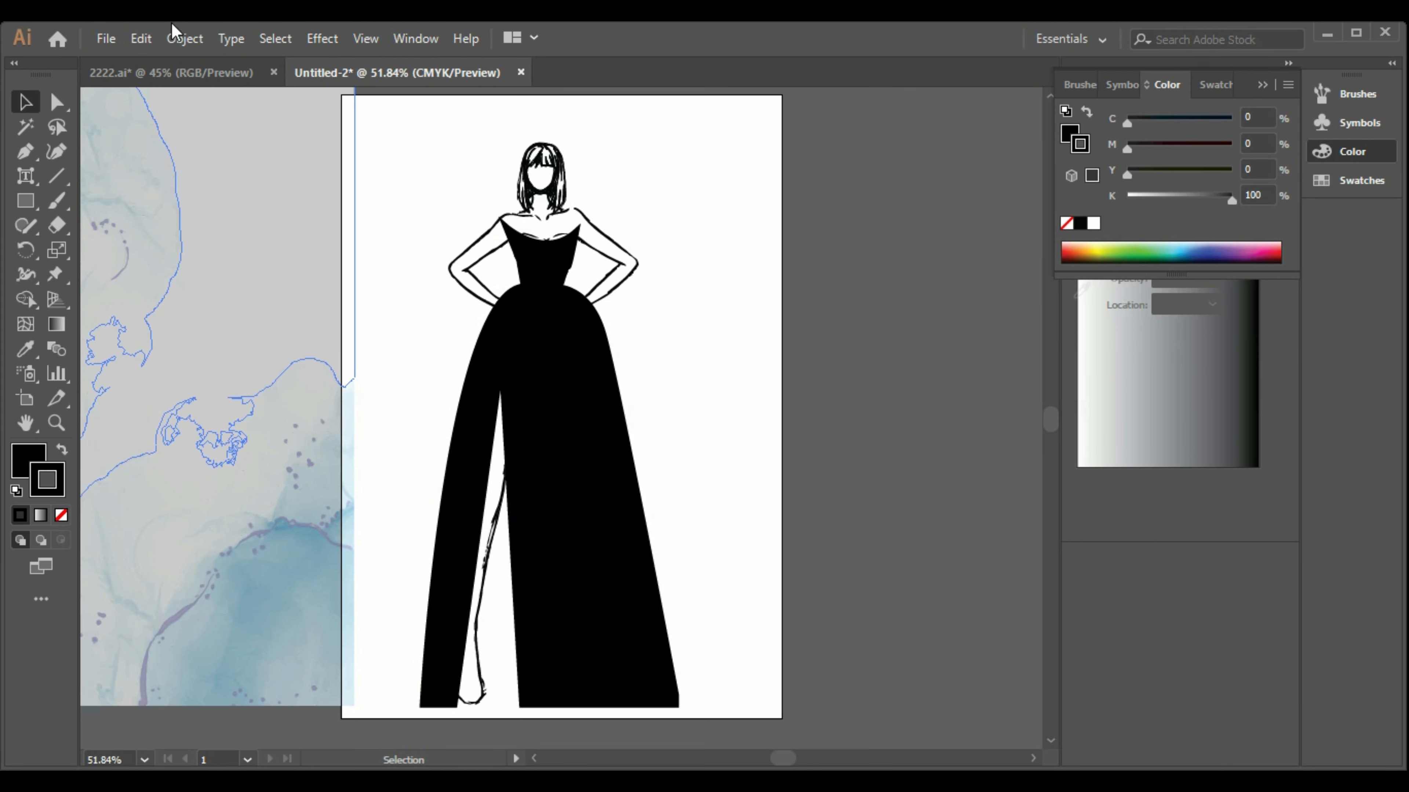
Copy the large white flower spray from 2222.ai and paste it into the gown document.
click(160, 73)
click(492, 247)
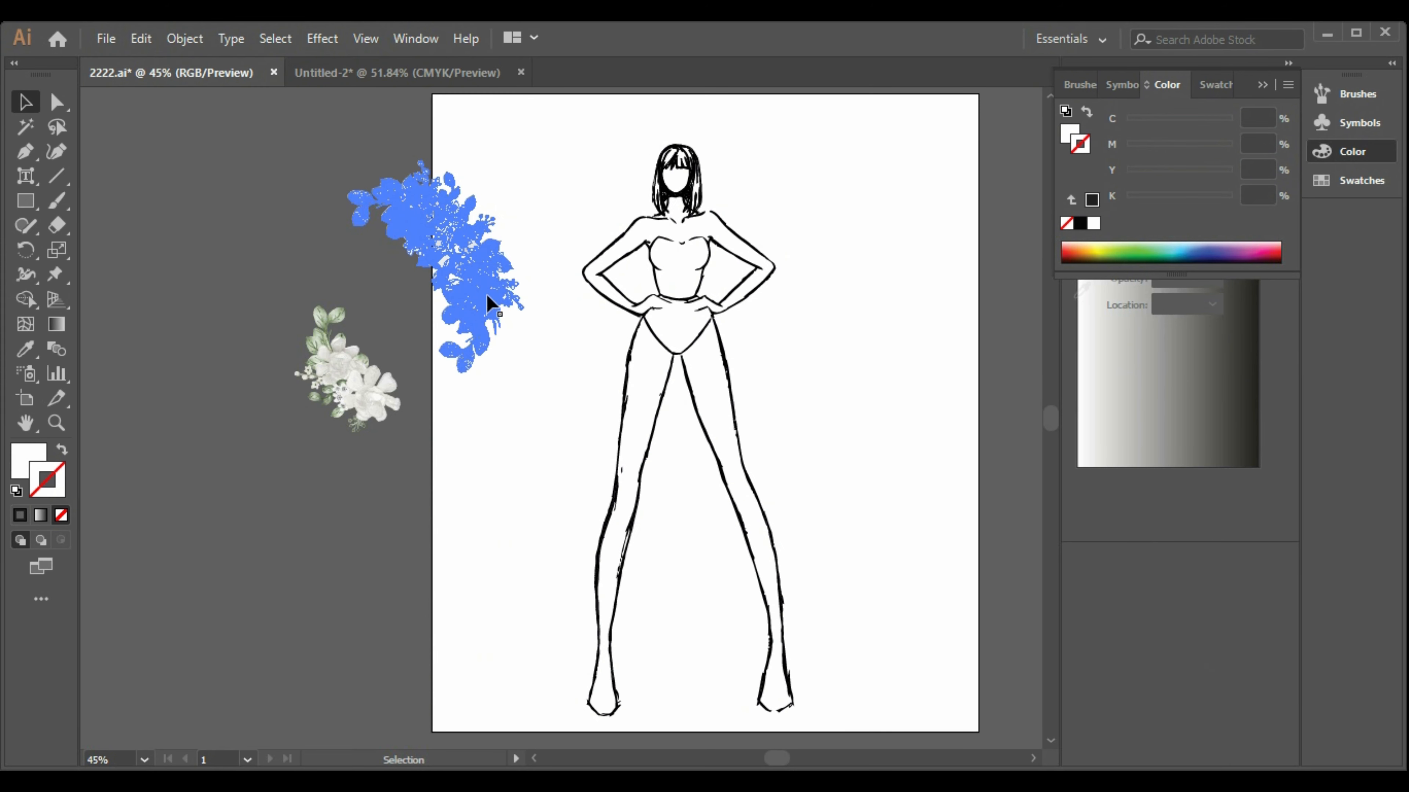
drag(467, 371, 553, 191)
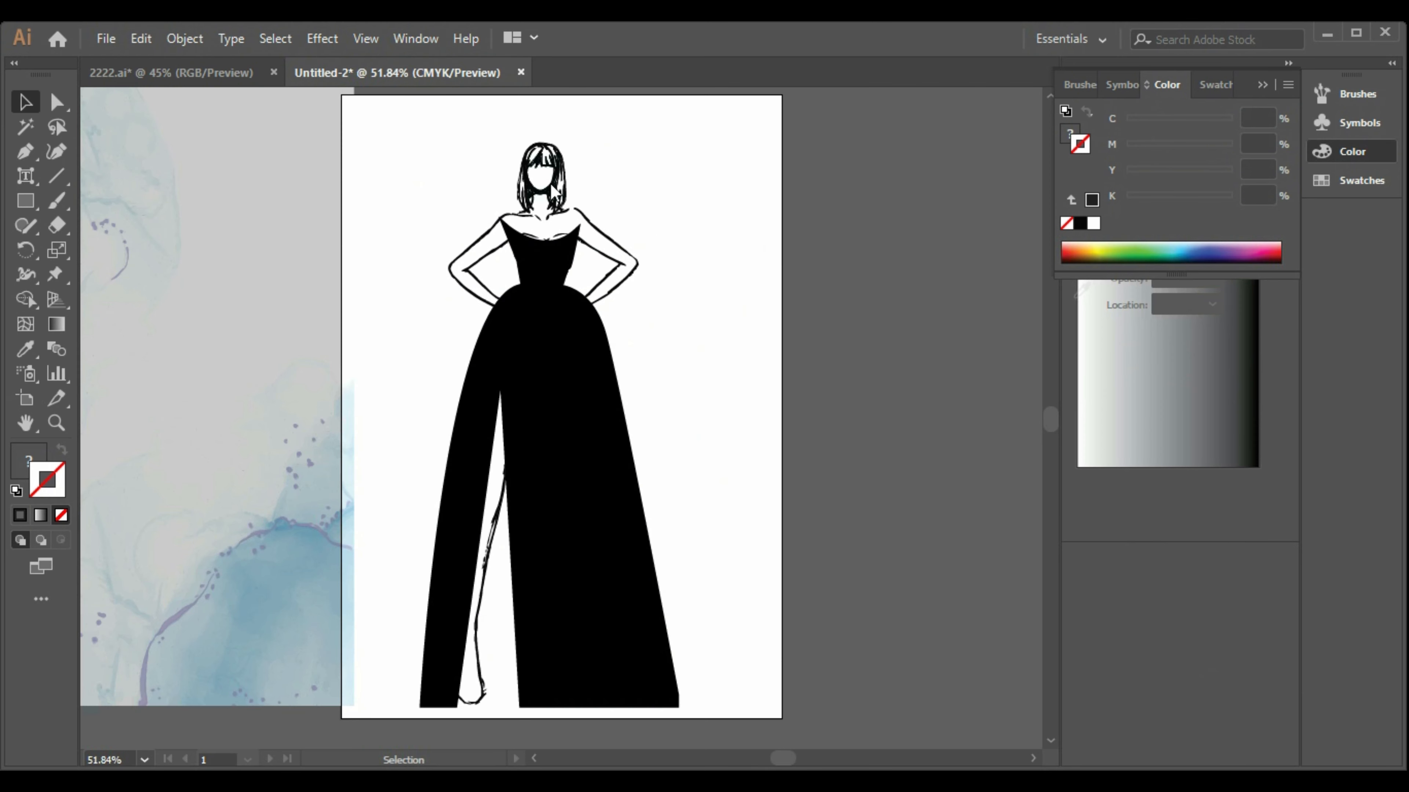
drag(660, 387, 662, 389)
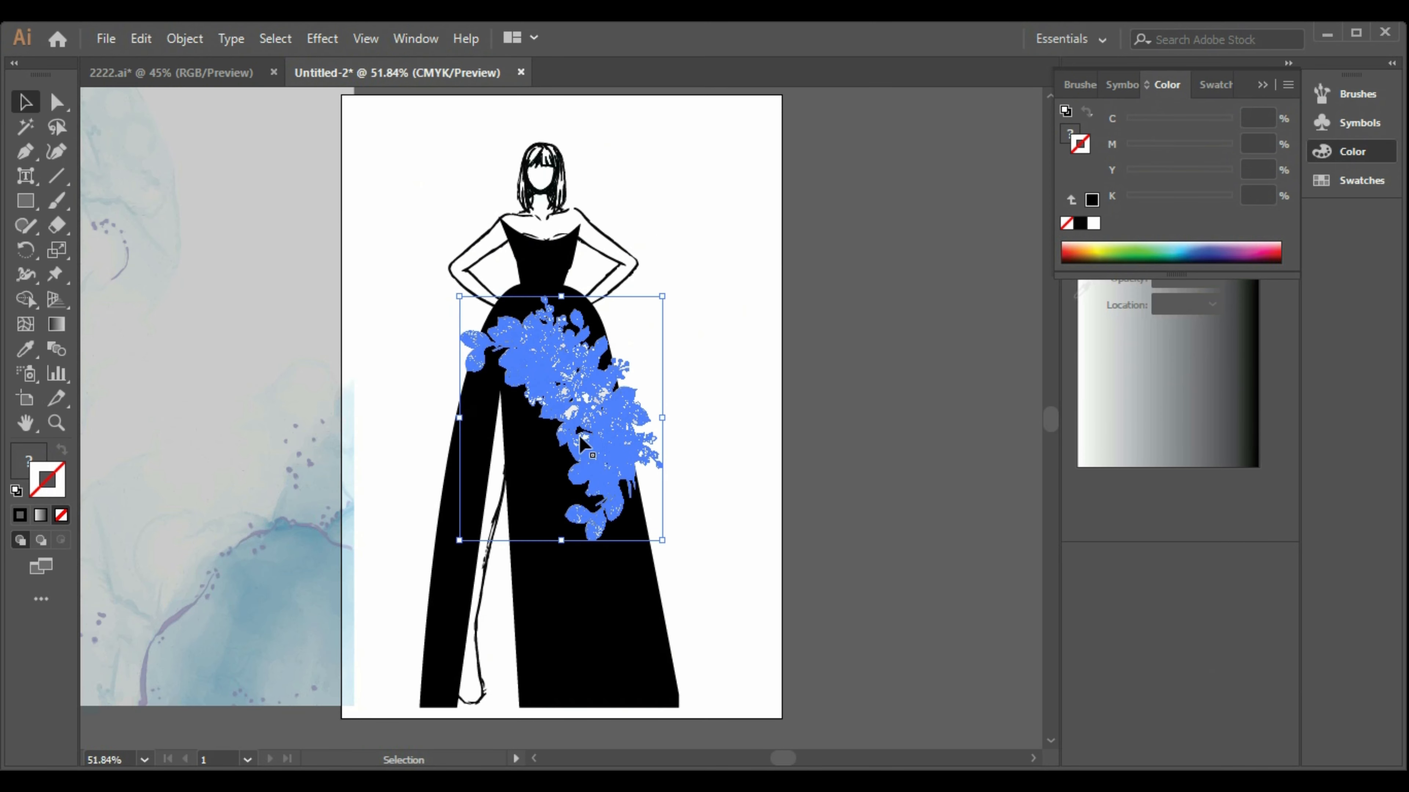
Shrink the pasted flower spray to roughly half size and place it over the shoulder on the drawing's right side.
drag(580, 443, 723, 430)
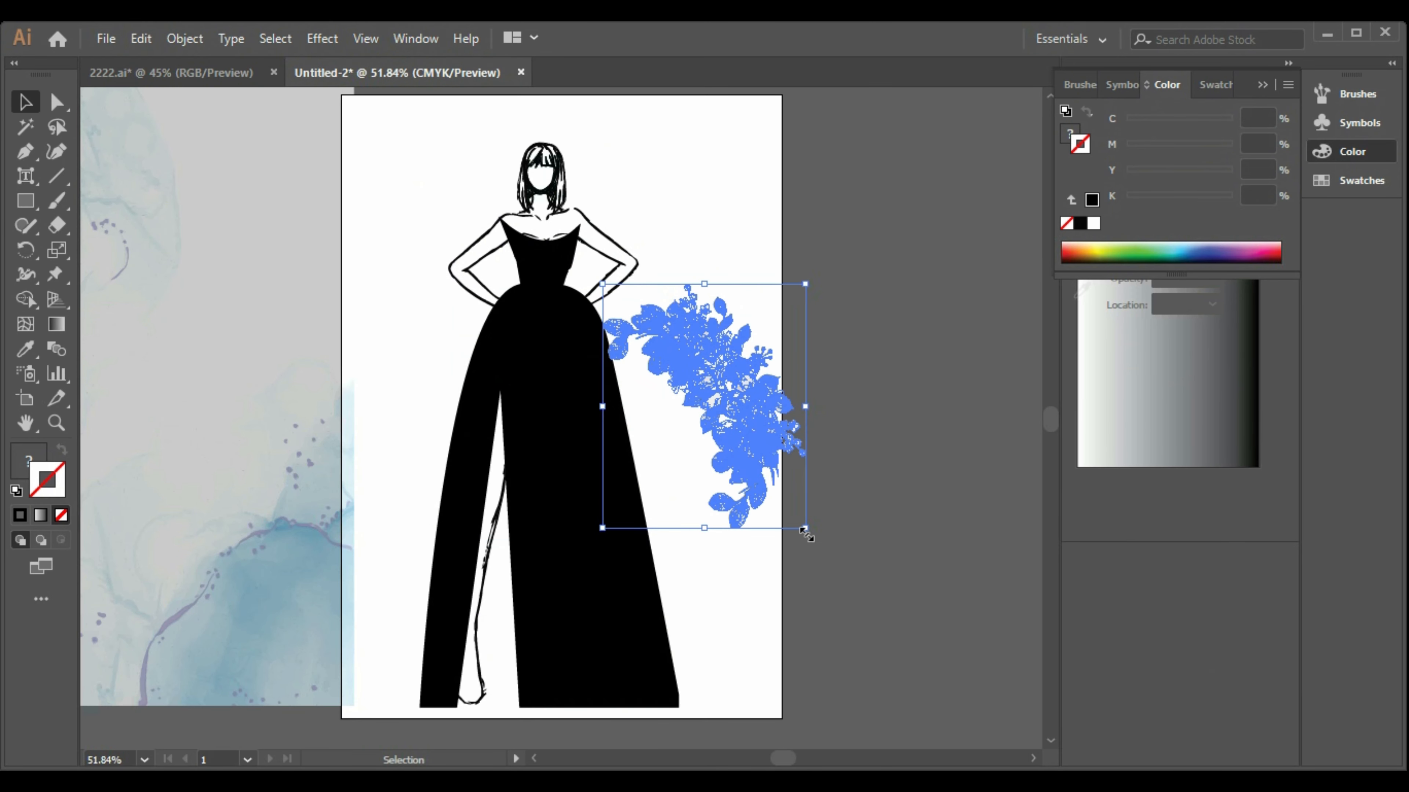
drag(805, 530, 670, 355)
click(688, 421)
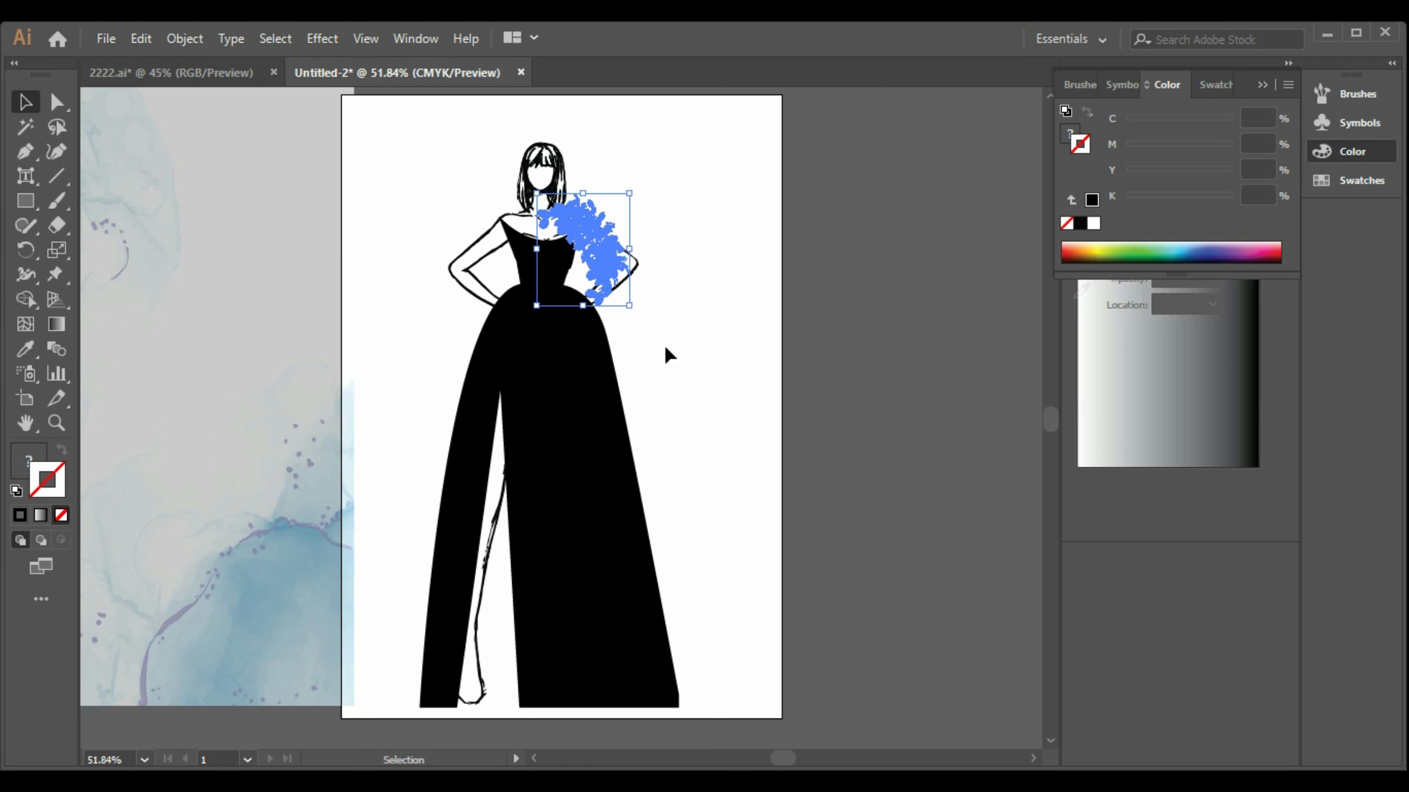
Rotate the flower spray slightly counterclockwise and shift it slightly to fit the shoulder and arm.
click(720, 404)
click(619, 249)
mouse_move(638, 314)
mouse_down()
mouse_move(652, 289)
mouse_move(663, 308)
mouse_up()
click(700, 398)
drag(586, 244, 590, 248)
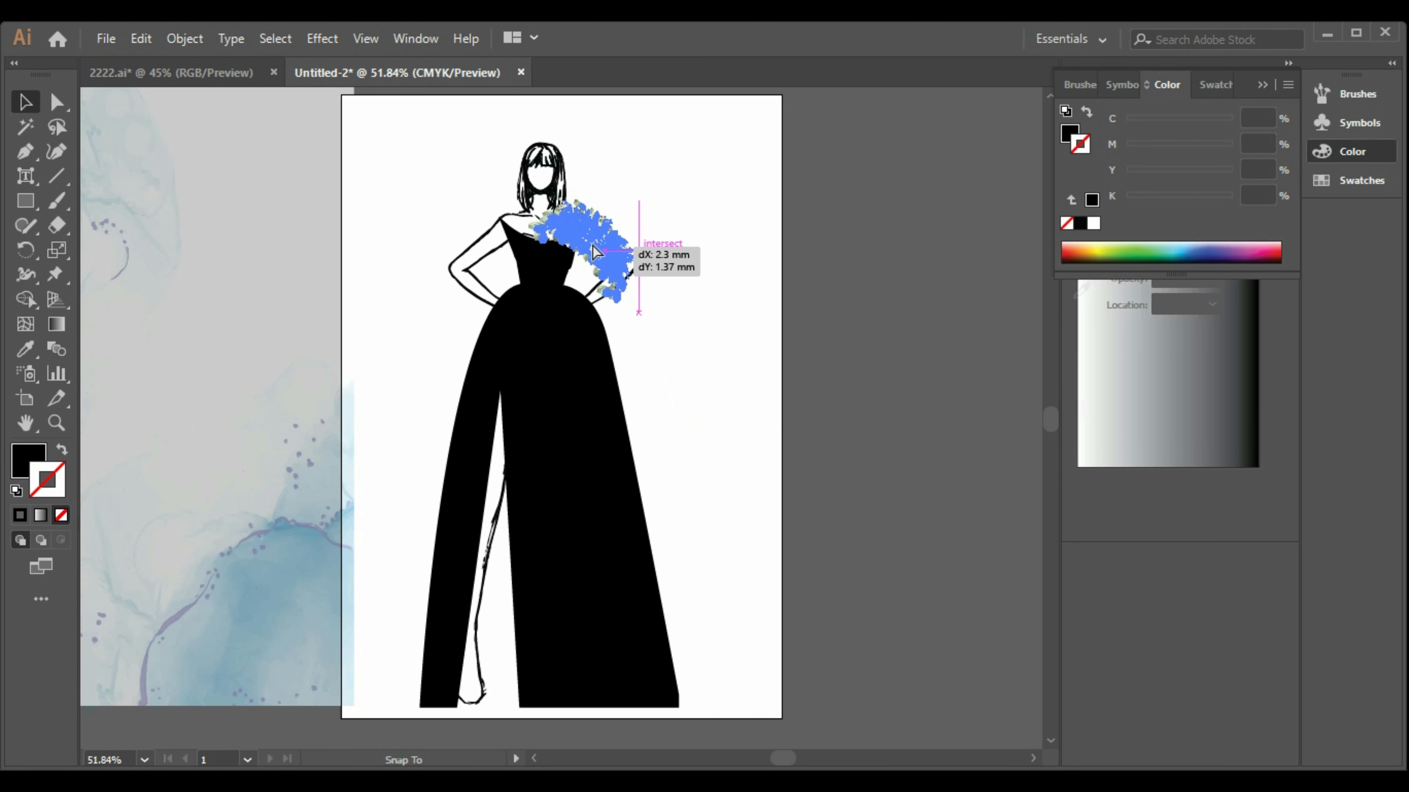
click(704, 389)
Copy the small white flower cluster from 2222.ai into the gown document and place it over the bodice opposite the large spray.
click(183, 72)
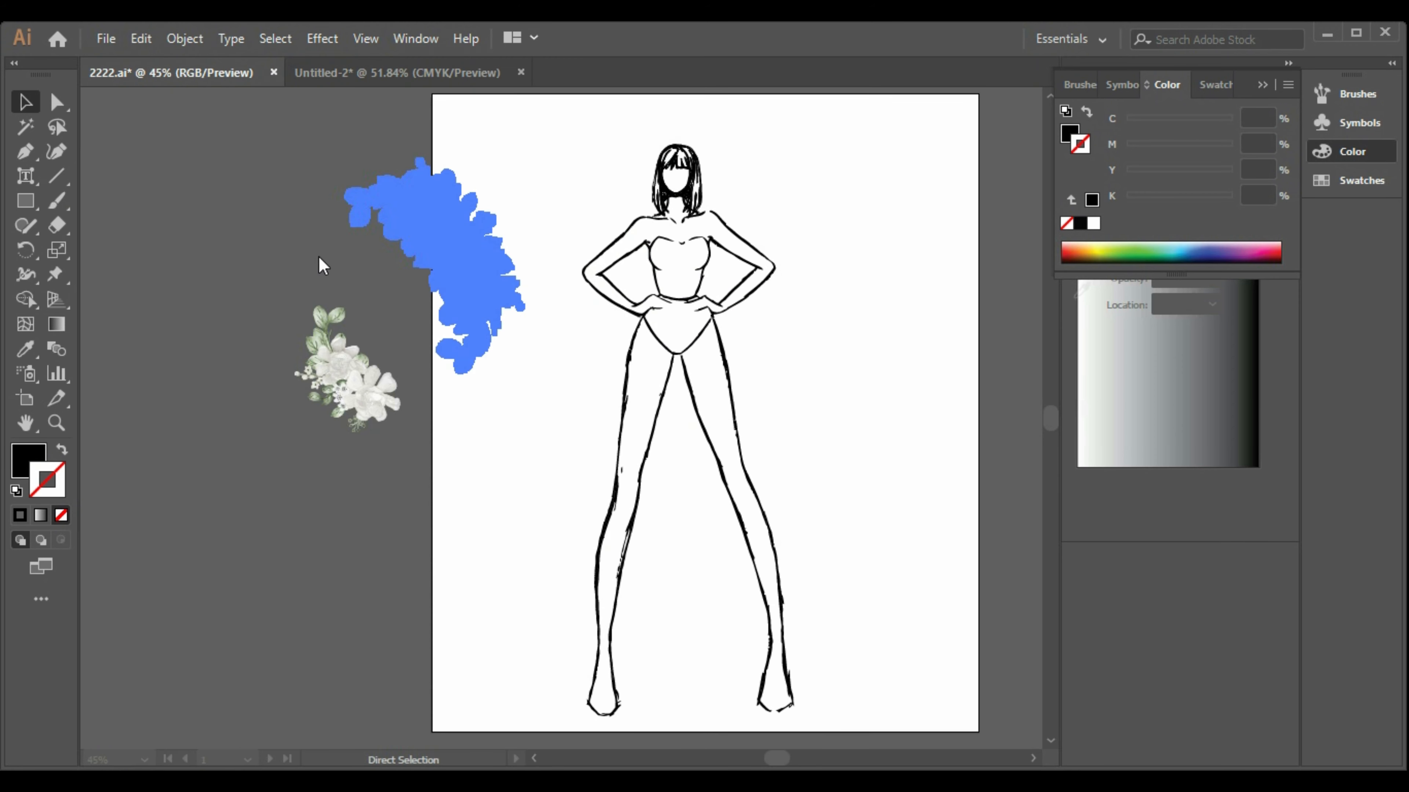
click(378, 396)
click(309, 74)
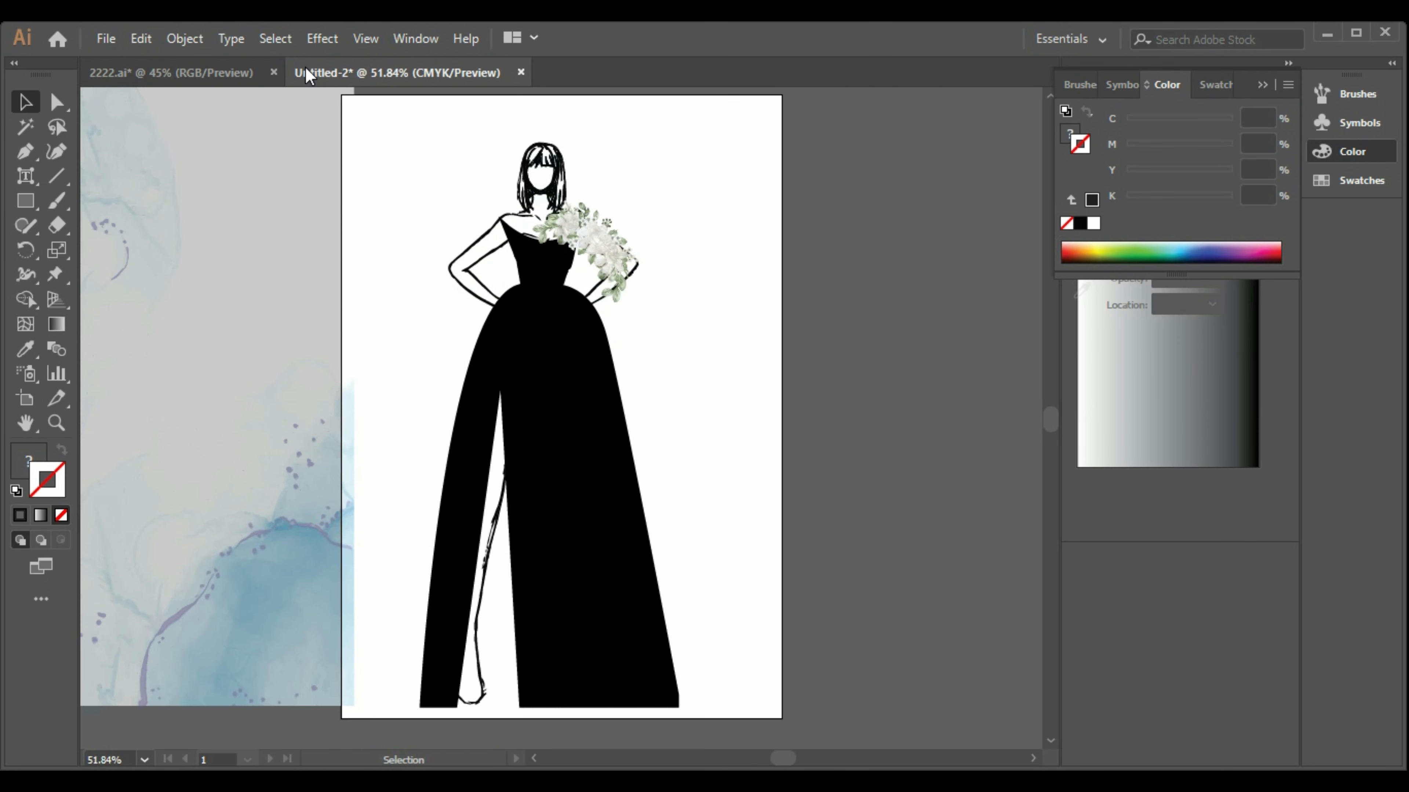
key(ctrl+v)
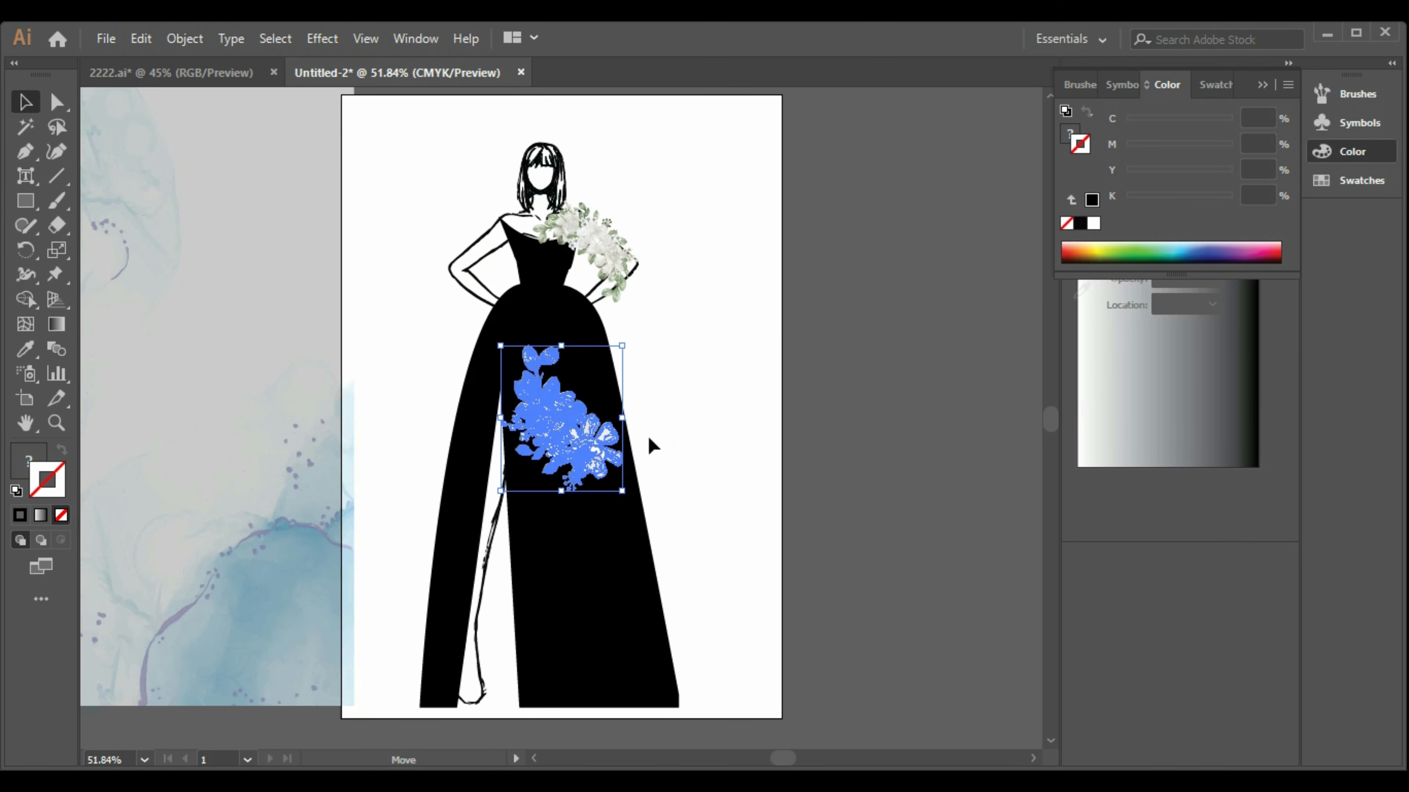
drag(593, 487, 515, 264)
click(745, 489)
click(724, 420)
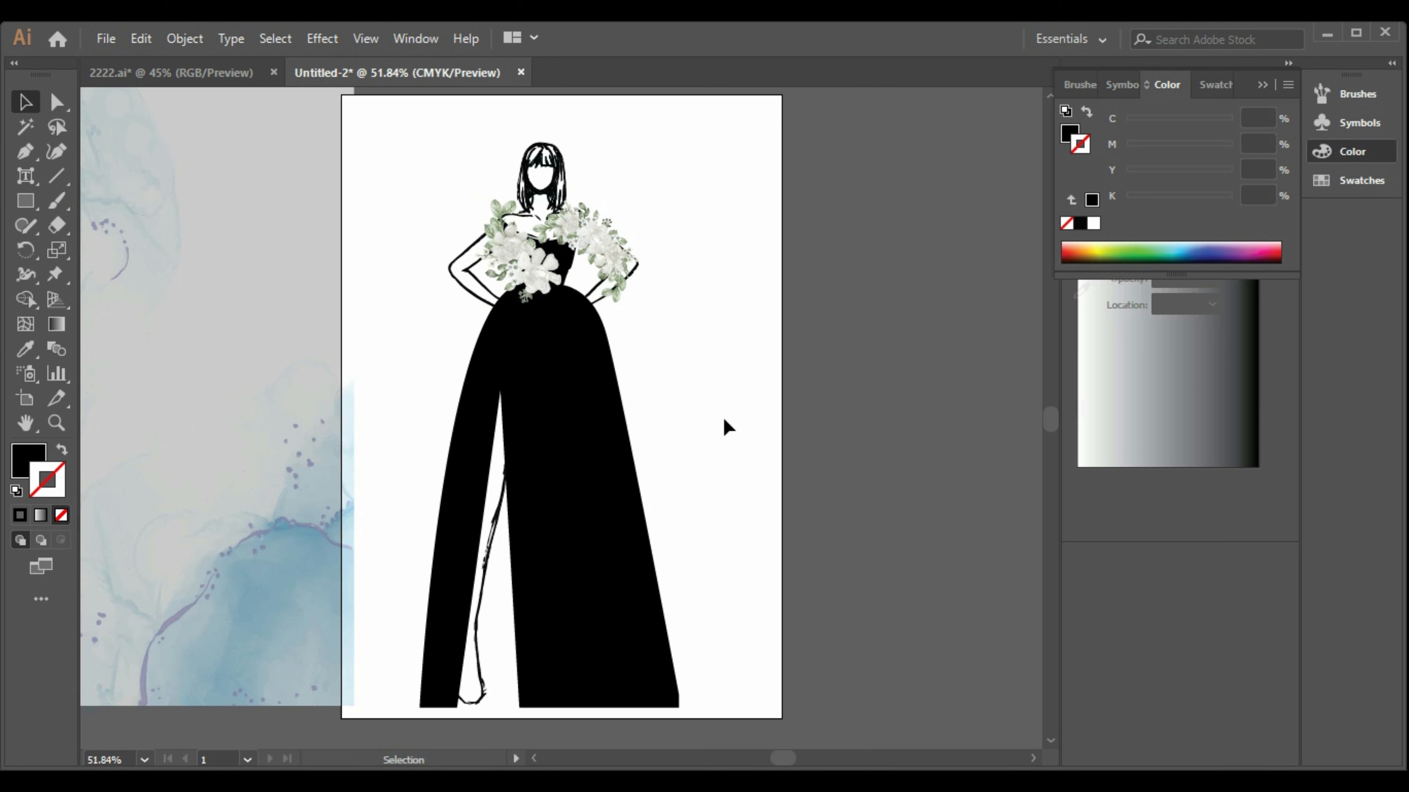
Shrink the small flower cluster beside the artboard's right edge and reflect it across the vertical axis.
click(556, 265)
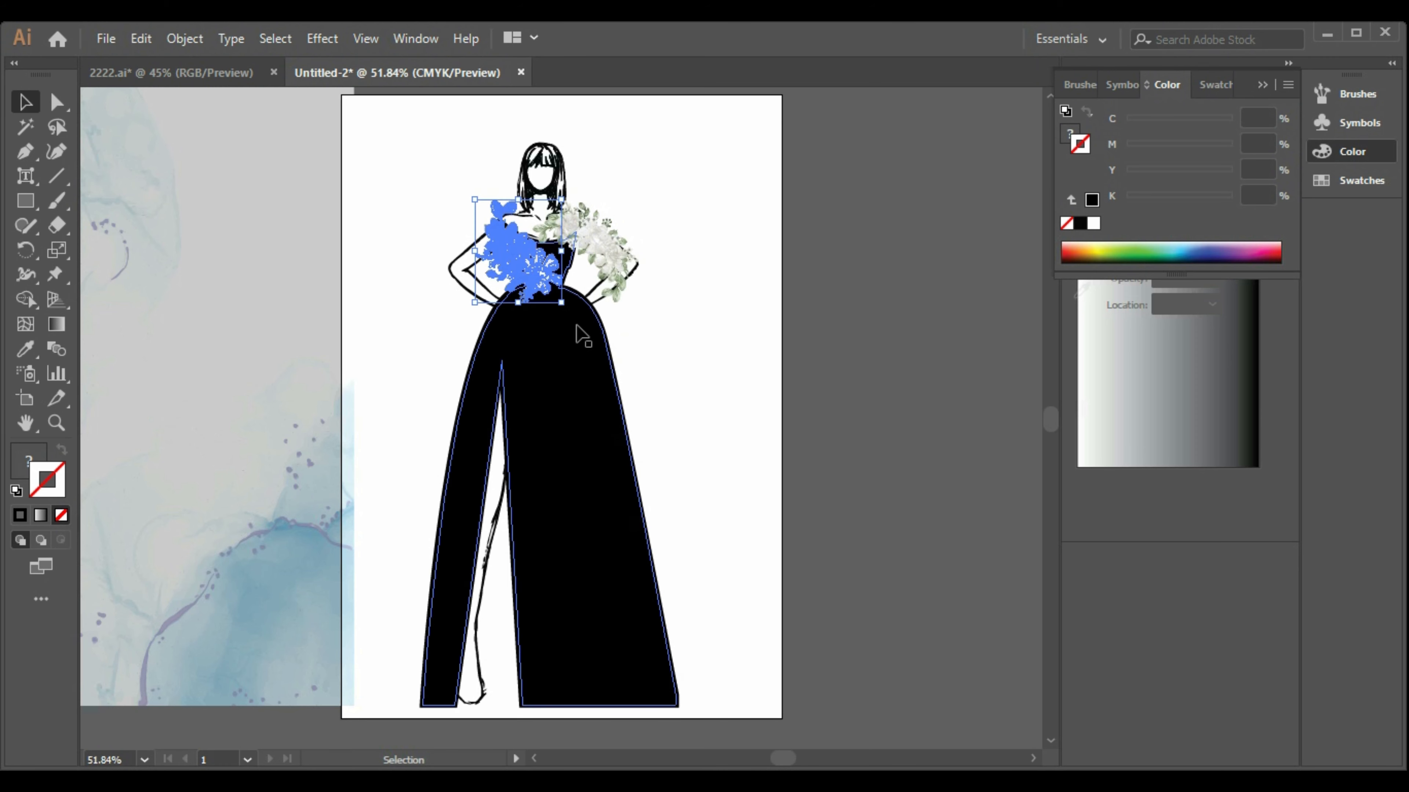
drag(561, 303, 779, 393)
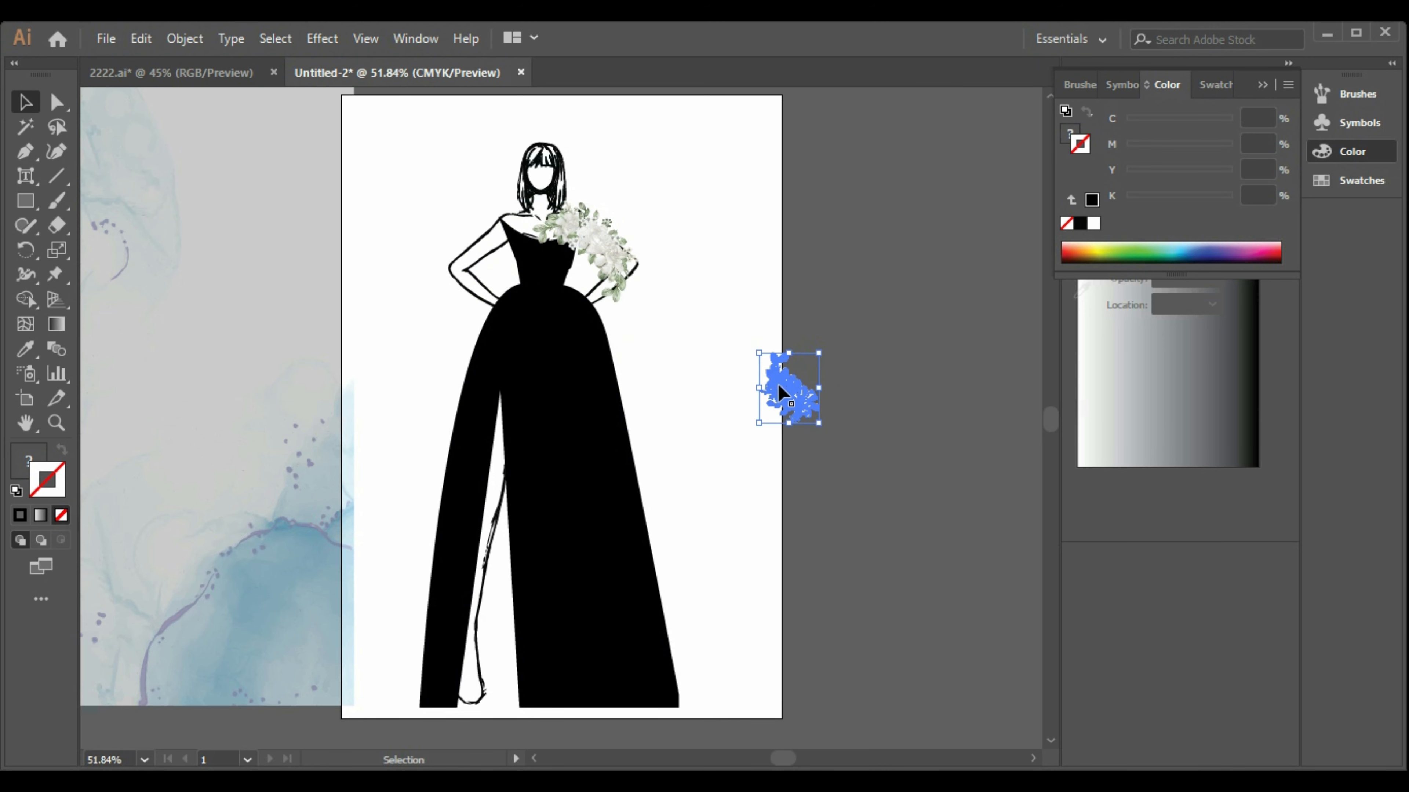
right_click(798, 406)
mouse_move(906, 610)
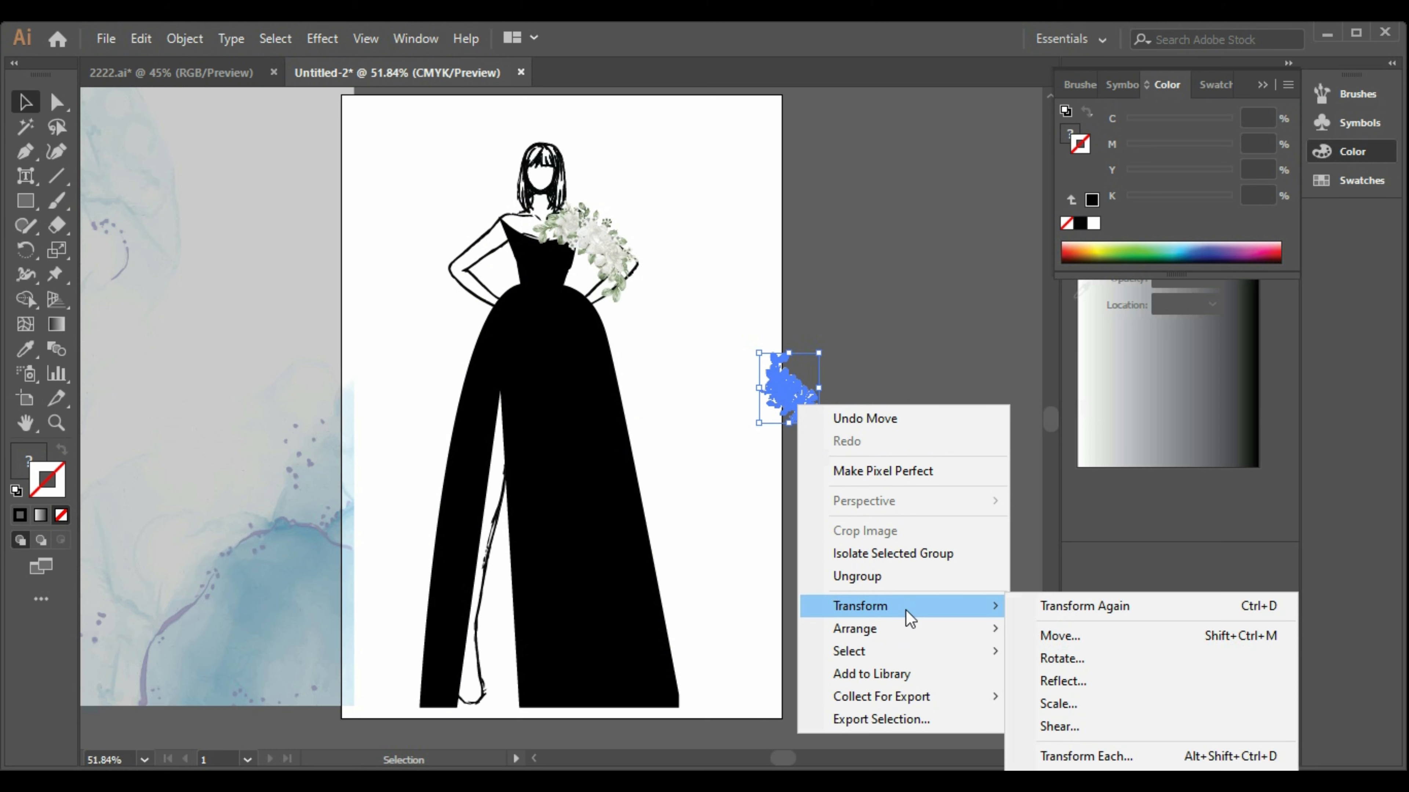
click(1117, 682)
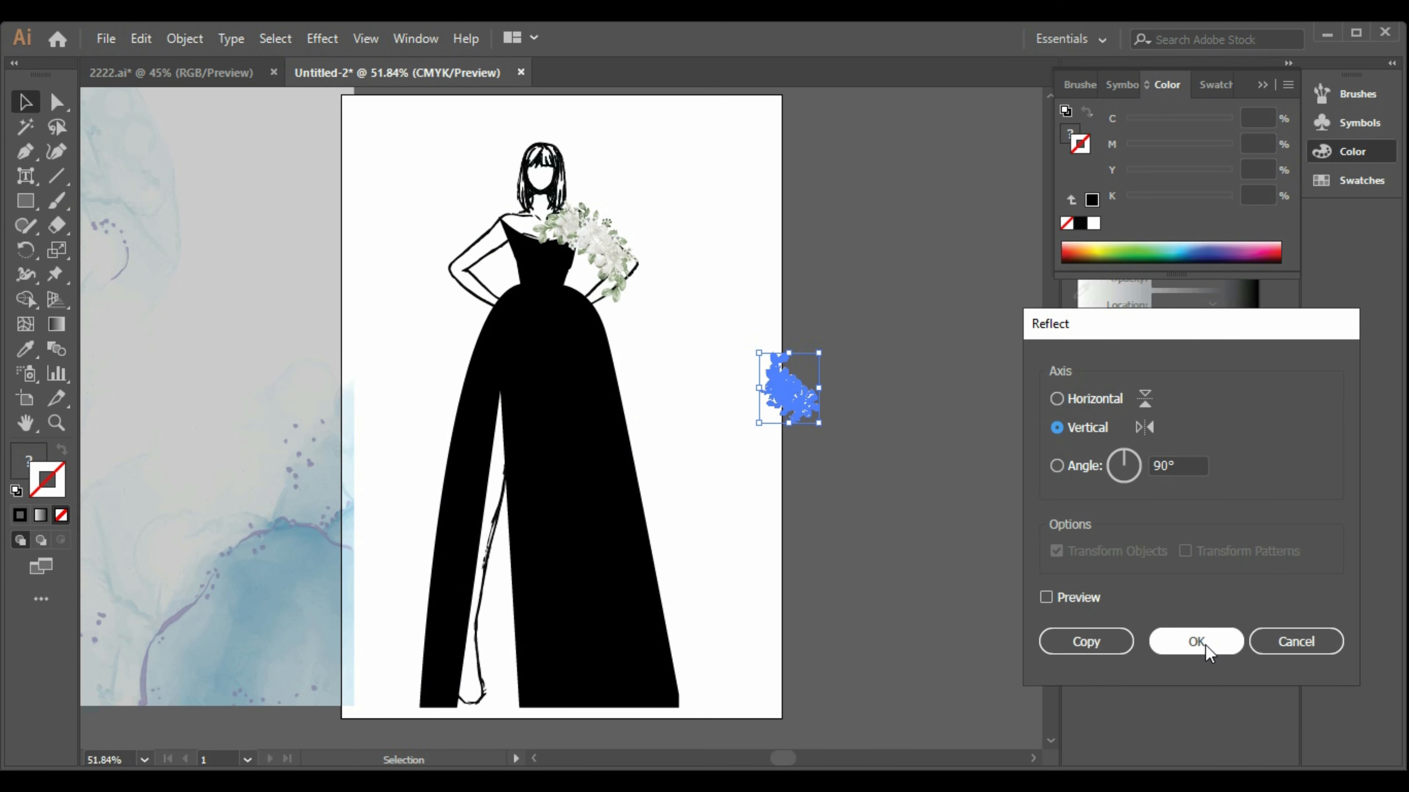
click(1197, 646)
click(688, 427)
Reflect the large flower spray across the vertical axis.
right_click(608, 251)
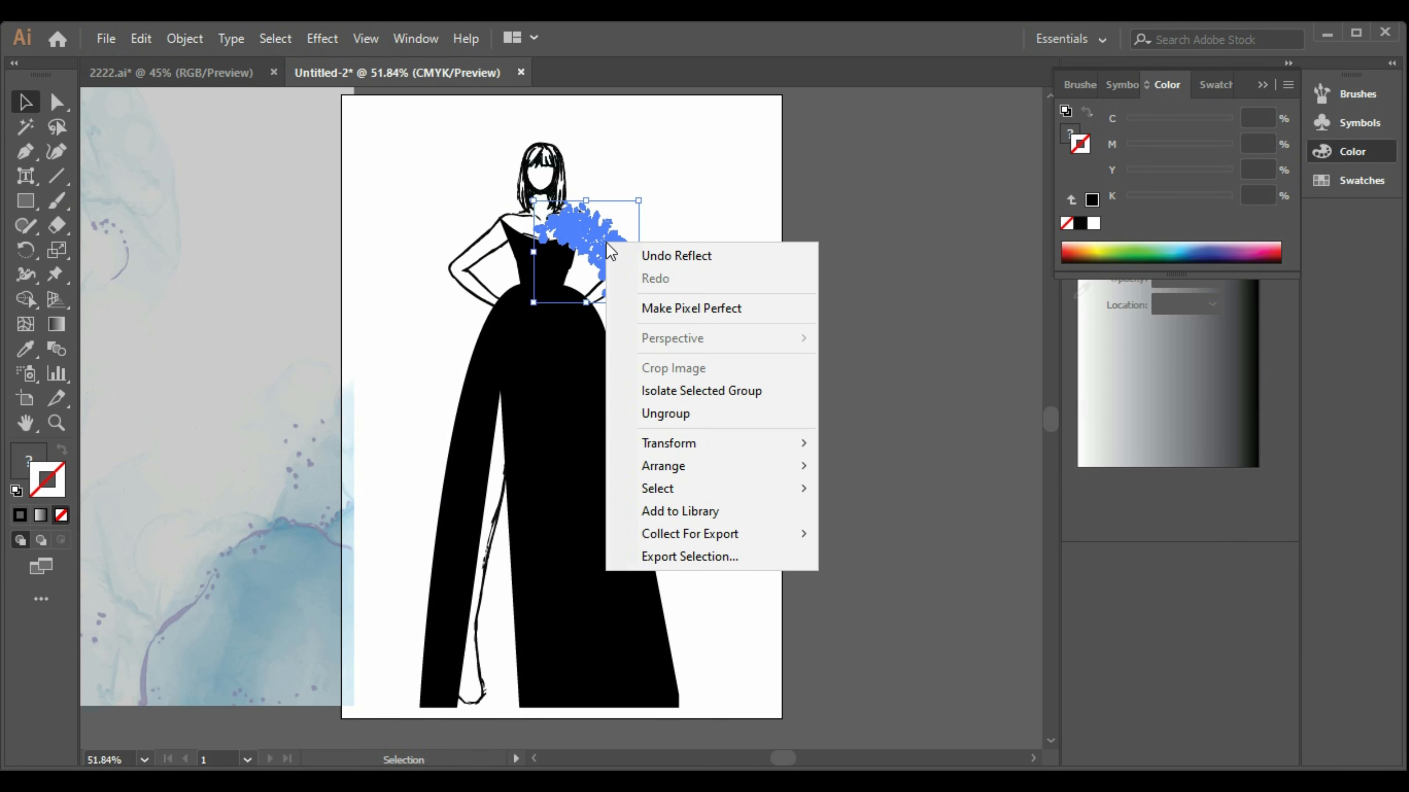
mouse_move(729, 444)
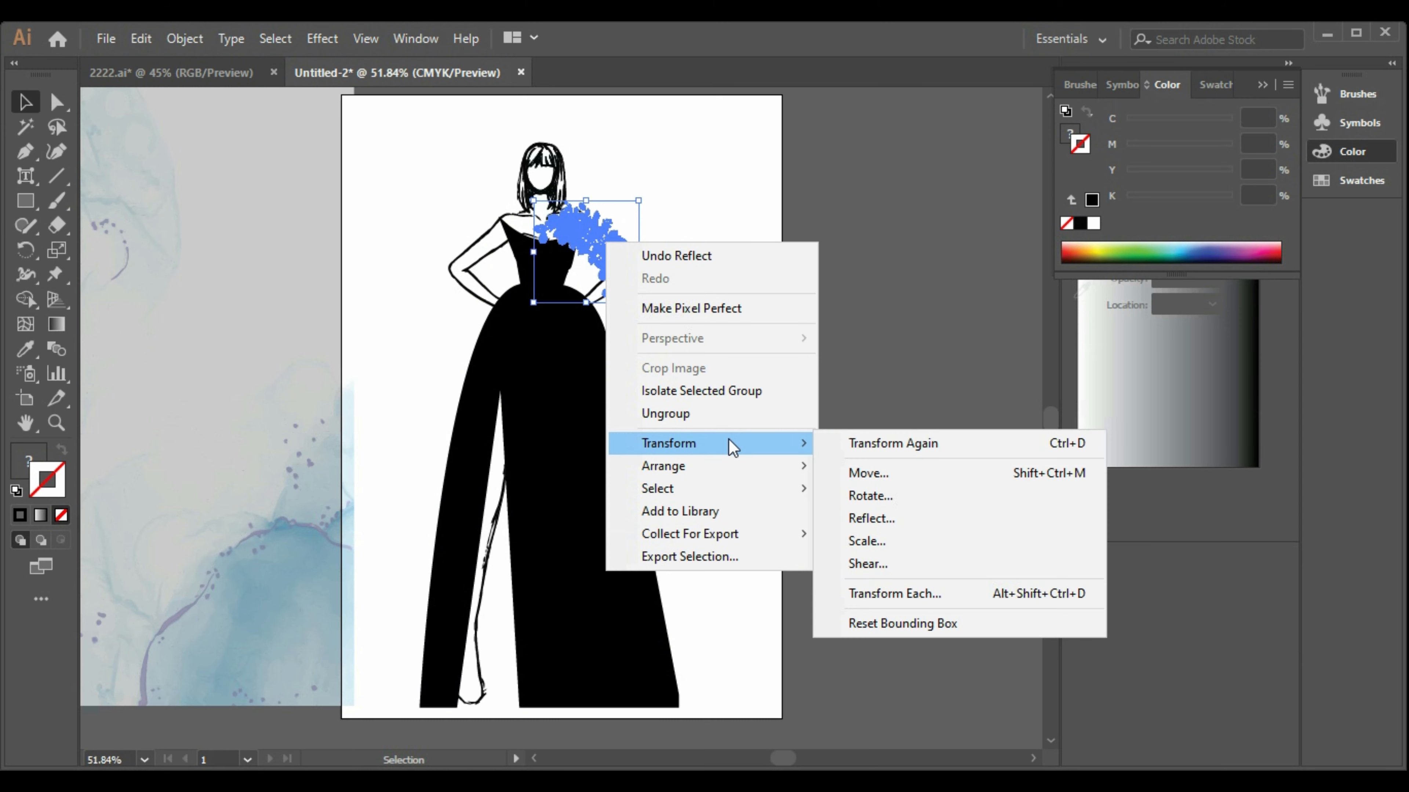
click(984, 516)
click(1197, 641)
Rotate the large spray counterclockwise and place it from the drawing's left shoulder down across the bodice.
drag(585, 248, 488, 281)
drag(548, 342, 676, 221)
click(486, 334)
click(486, 336)
drag(498, 290, 519, 265)
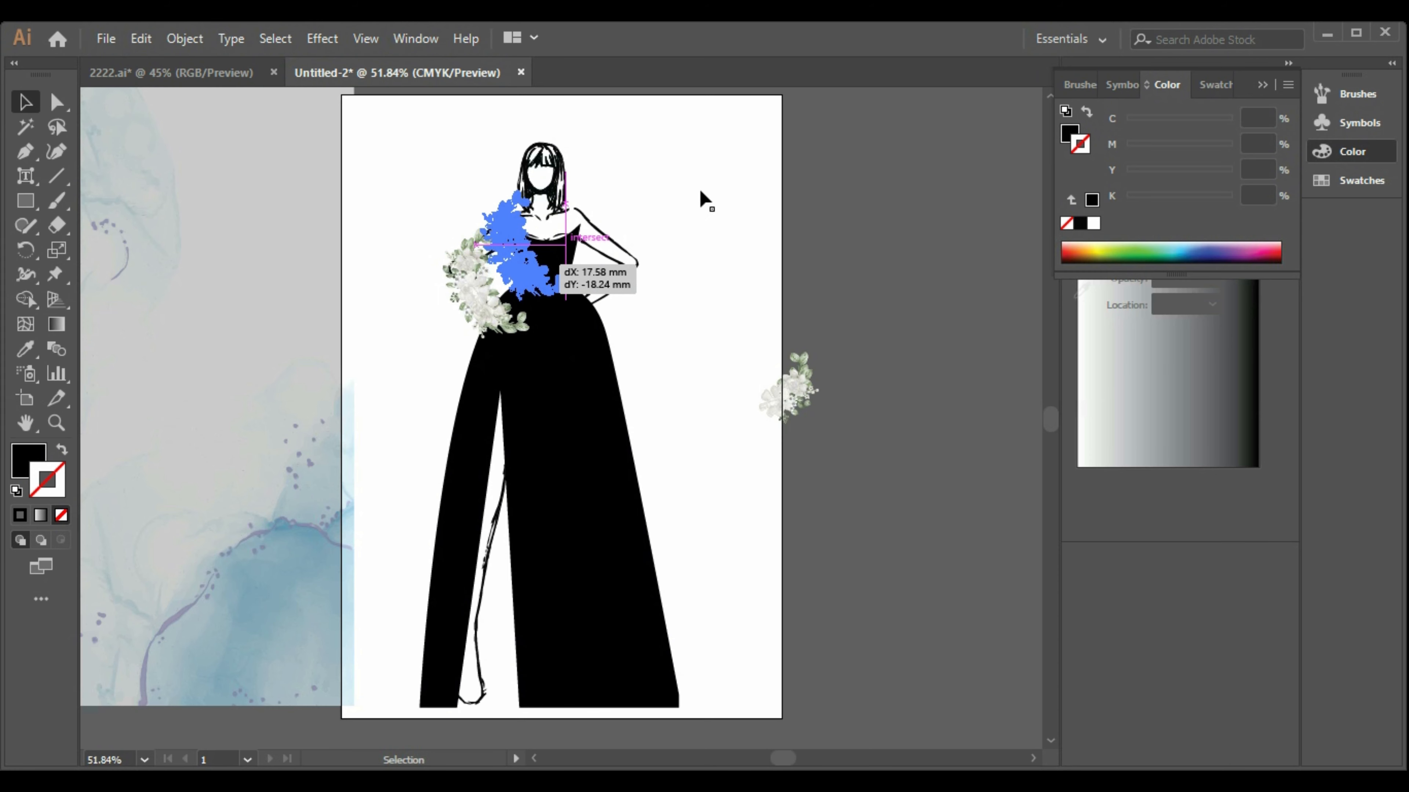
click(567, 318)
Fine-tune the large spray's rotation and position along the left shoulder and bodice.
click(506, 259)
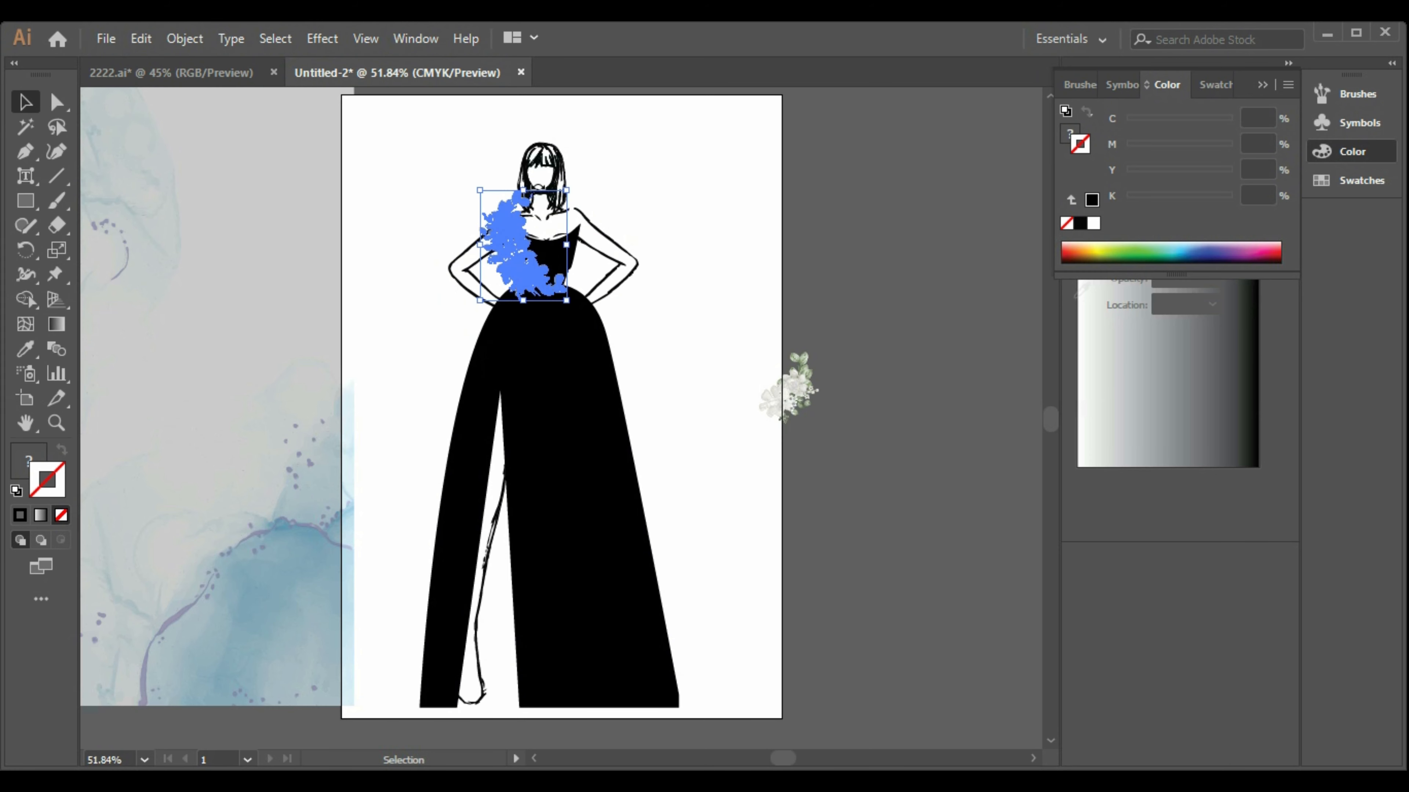
drag(569, 183, 580, 196)
click(661, 185)
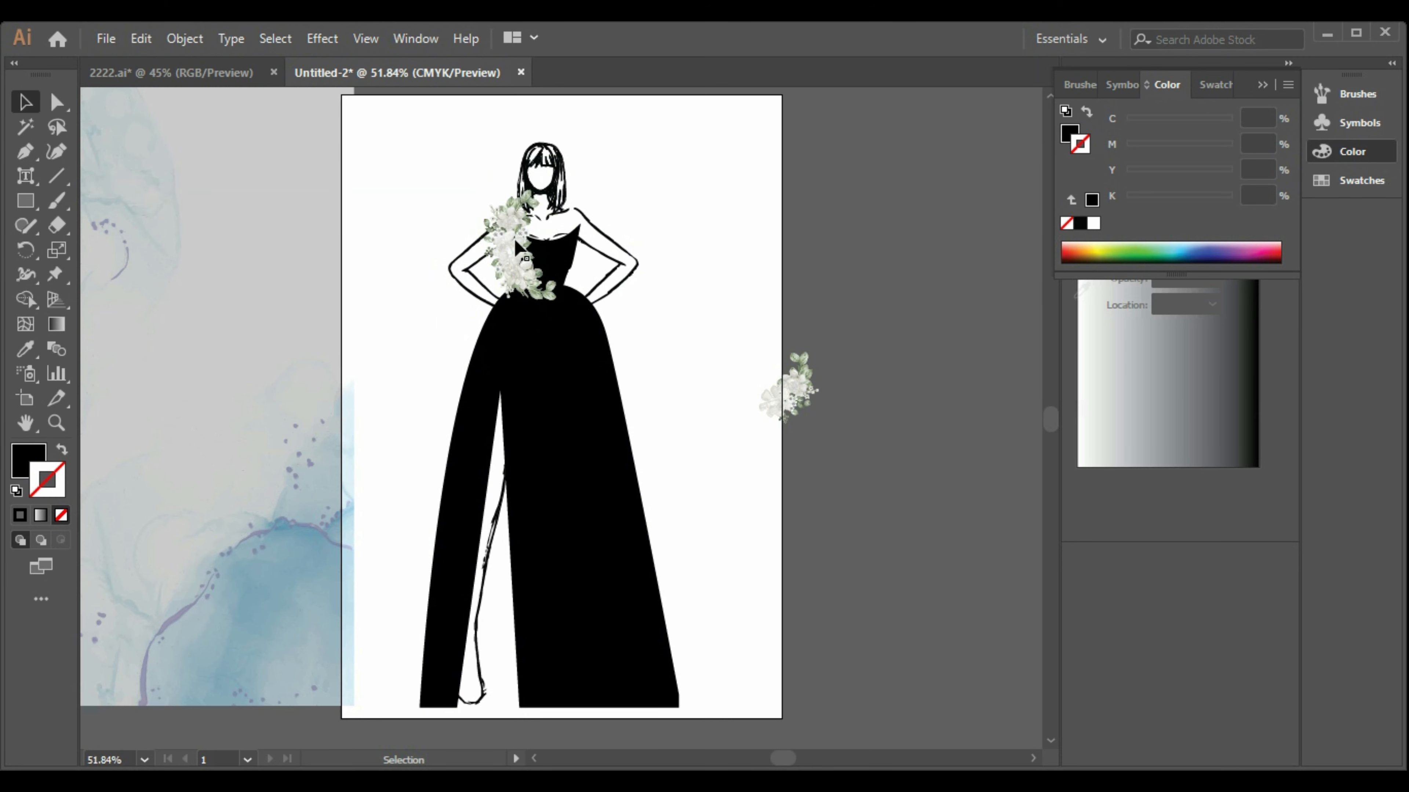
drag(517, 247, 529, 251)
click(632, 259)
click(498, 255)
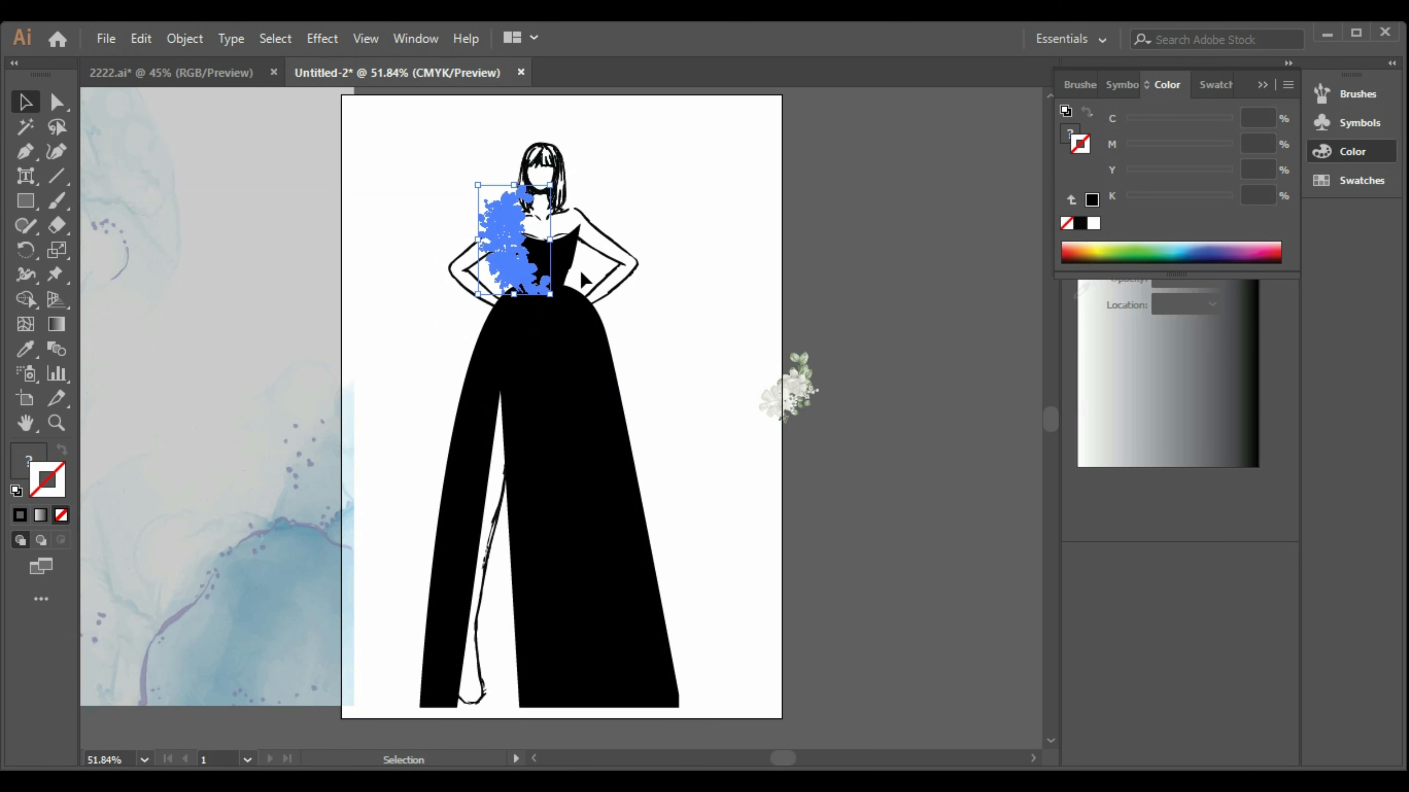
Place the small flower cluster on the drawing's right shoulder and rotate it counterclockwise to follow the neckline.
click(788, 395)
drag(771, 399, 582, 250)
drag(641, 196, 617, 174)
drag(616, 237, 594, 225)
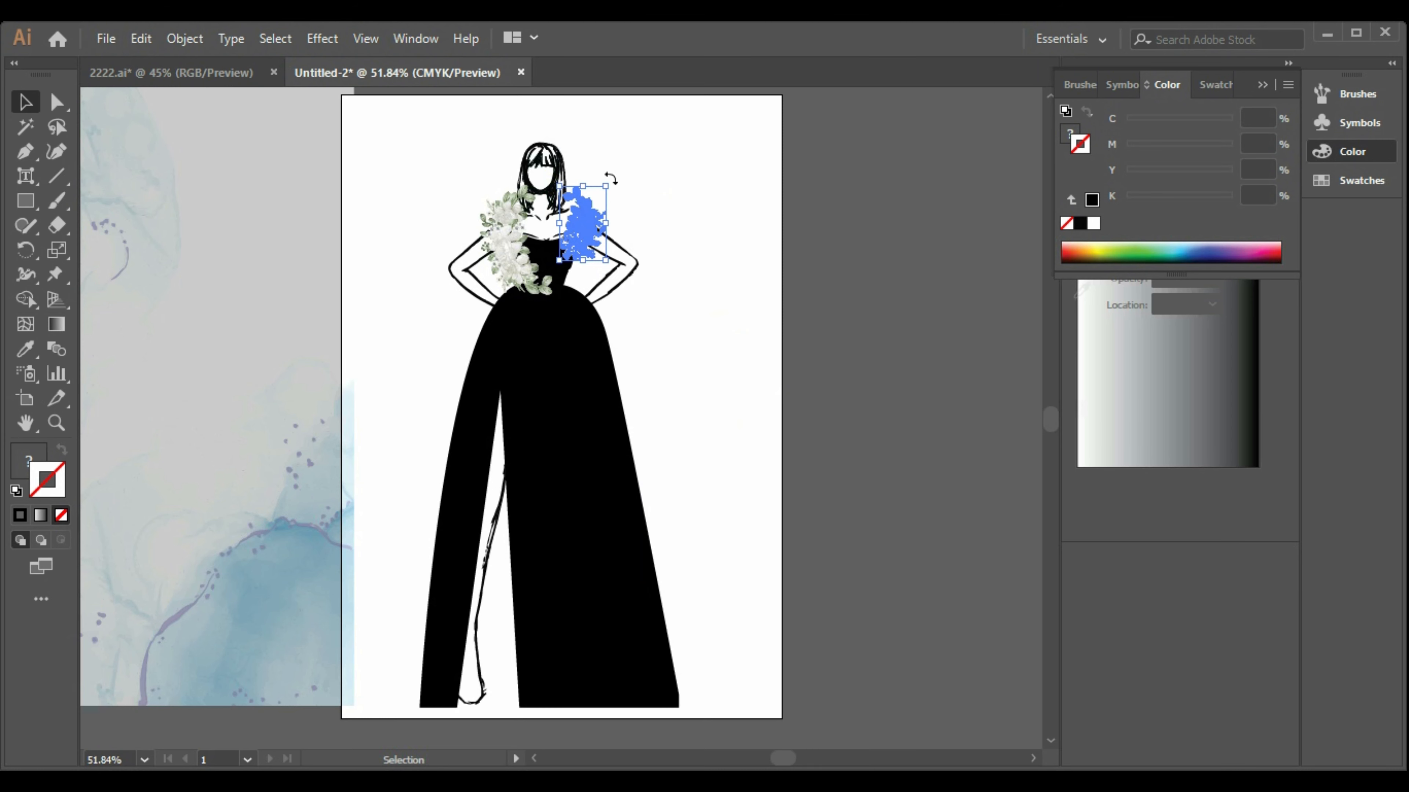
drag(610, 179, 599, 170)
click(689, 254)
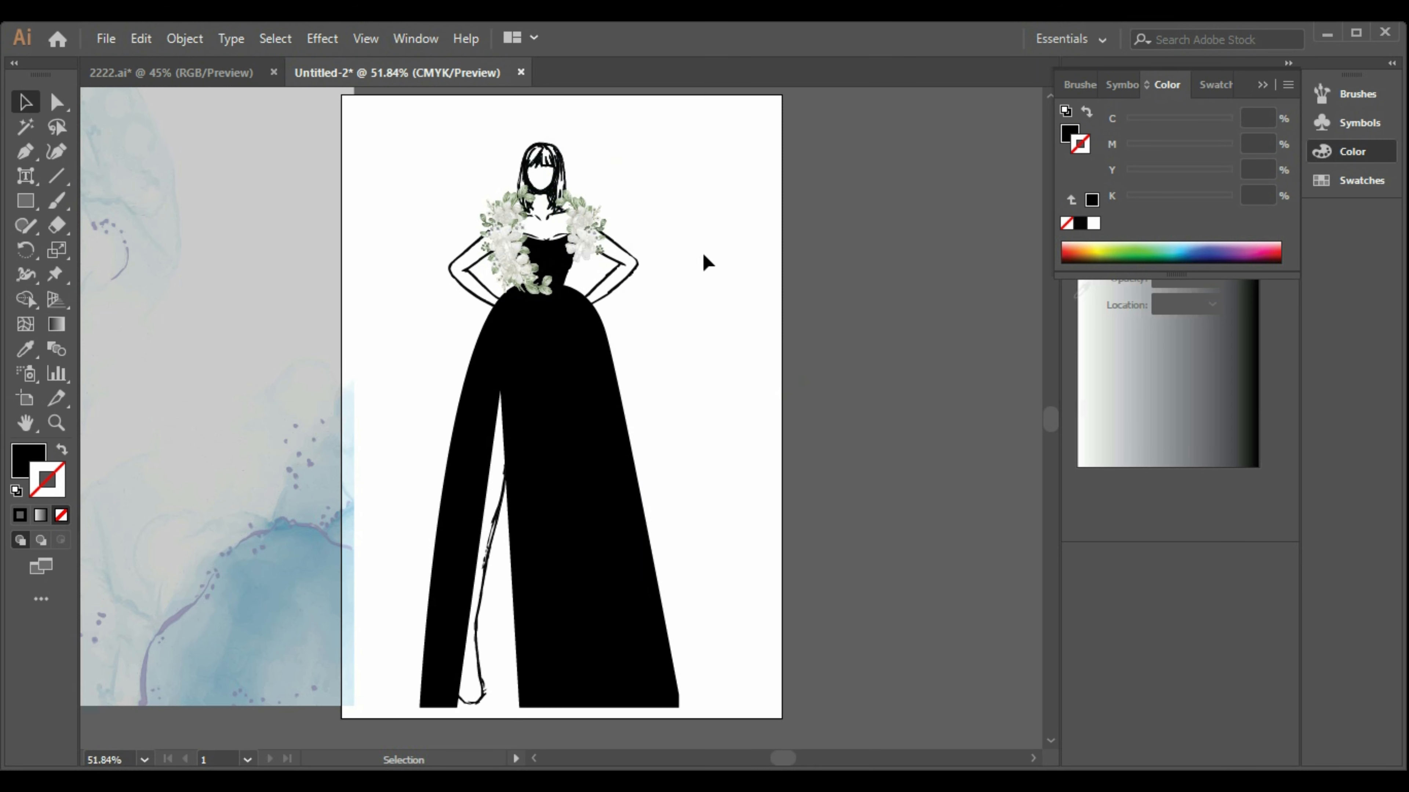
Nudge the black dress slightly down on the figure.
click(625, 260)
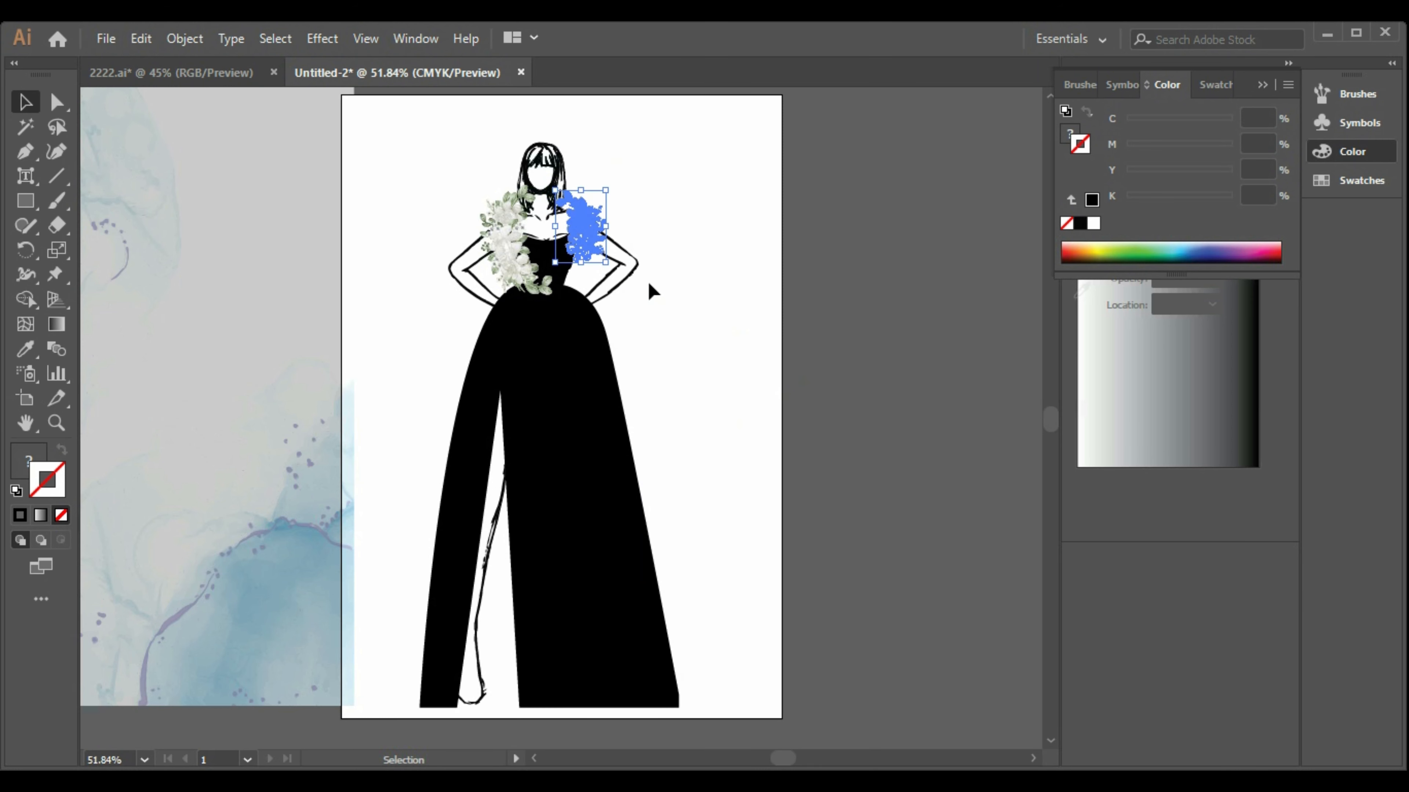
click(570, 366)
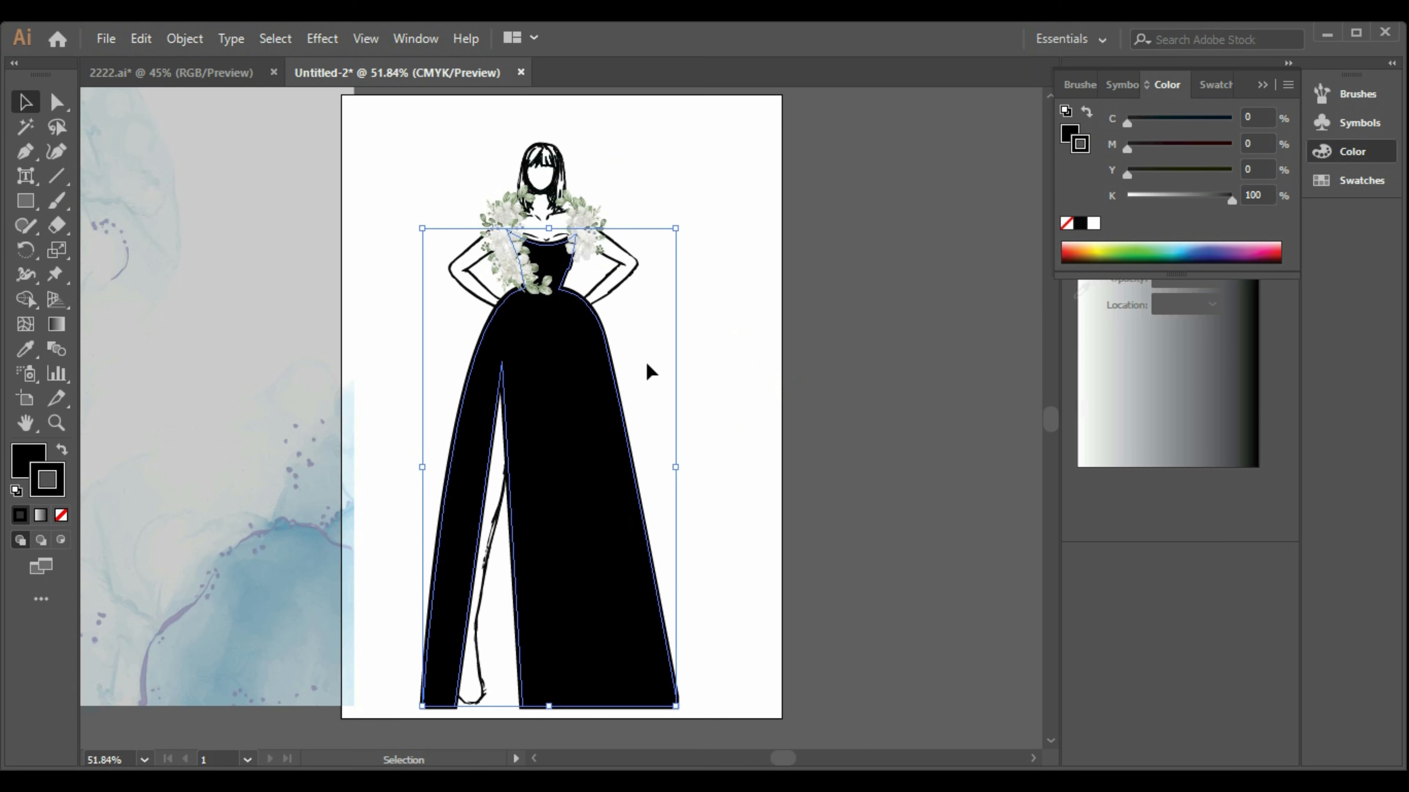
click(626, 292)
Scale the right shoulder's flower cluster down slightly and rotate it a little clockwise.
click(614, 271)
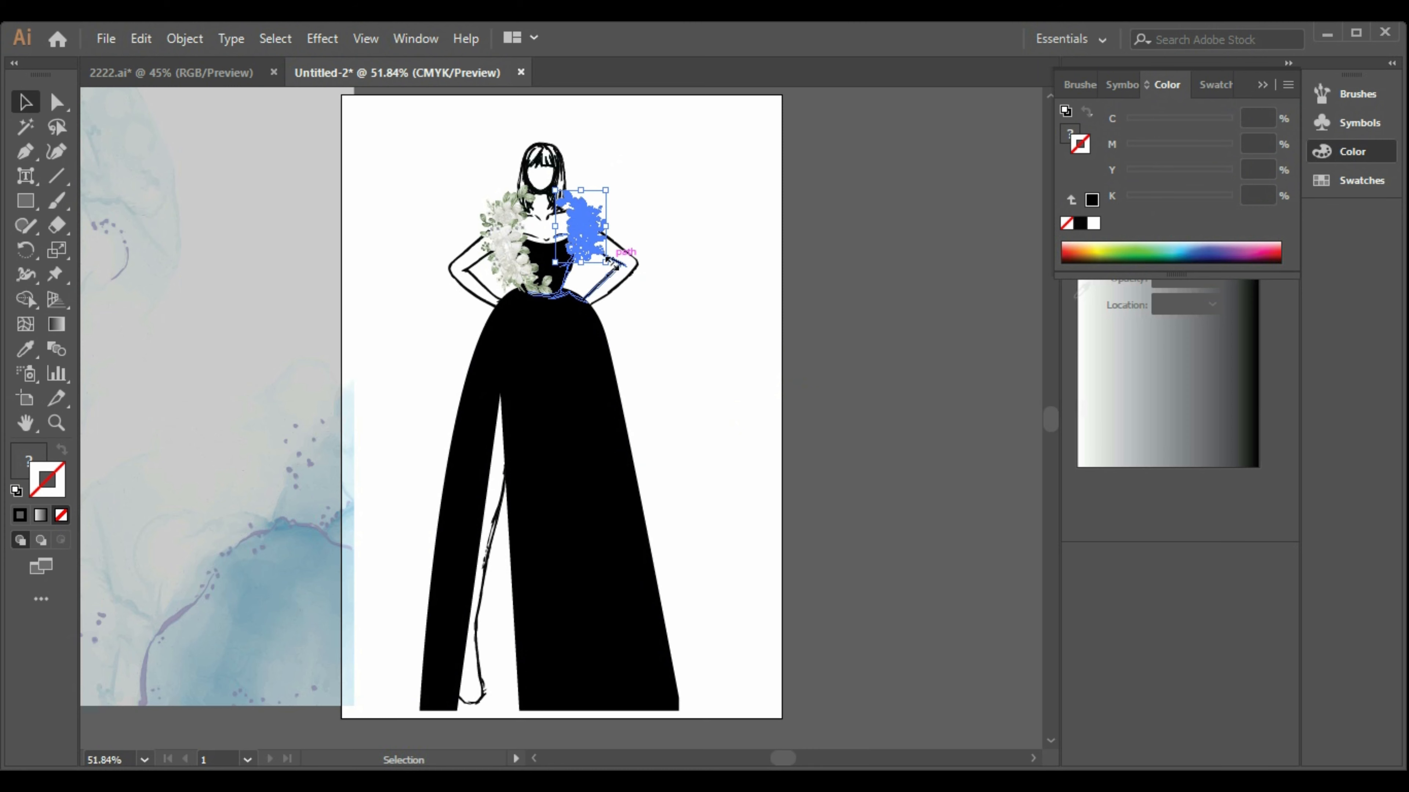
drag(606, 262, 600, 256)
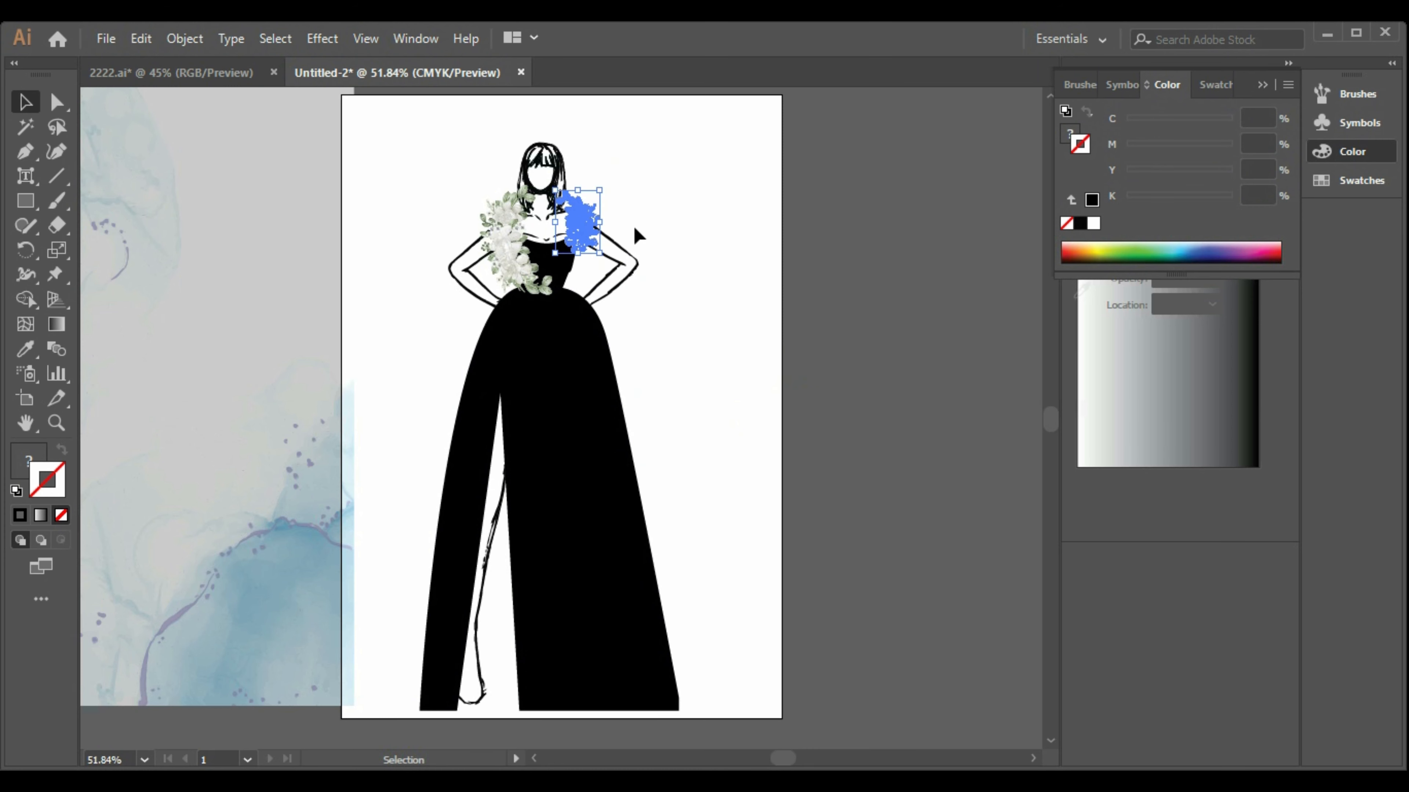
drag(606, 186, 632, 177)
click(723, 306)
click(617, 249)
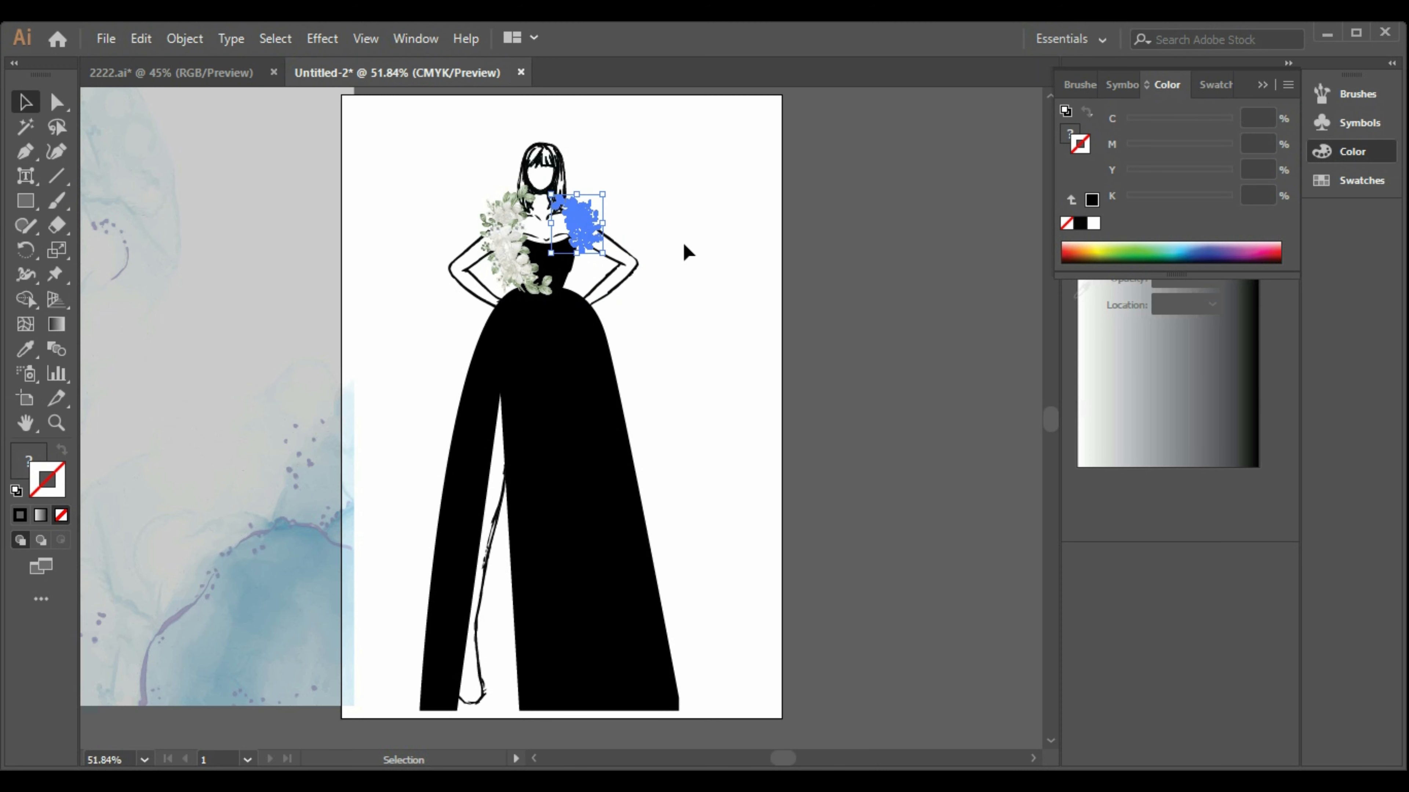
Nudge the small flower cluster left toward the neck and slightly back right to settle it on the shoulder.
key(Left)
key(Left)
key(Left)
key(Left)
key(Left)
key(Left)
key(Left)
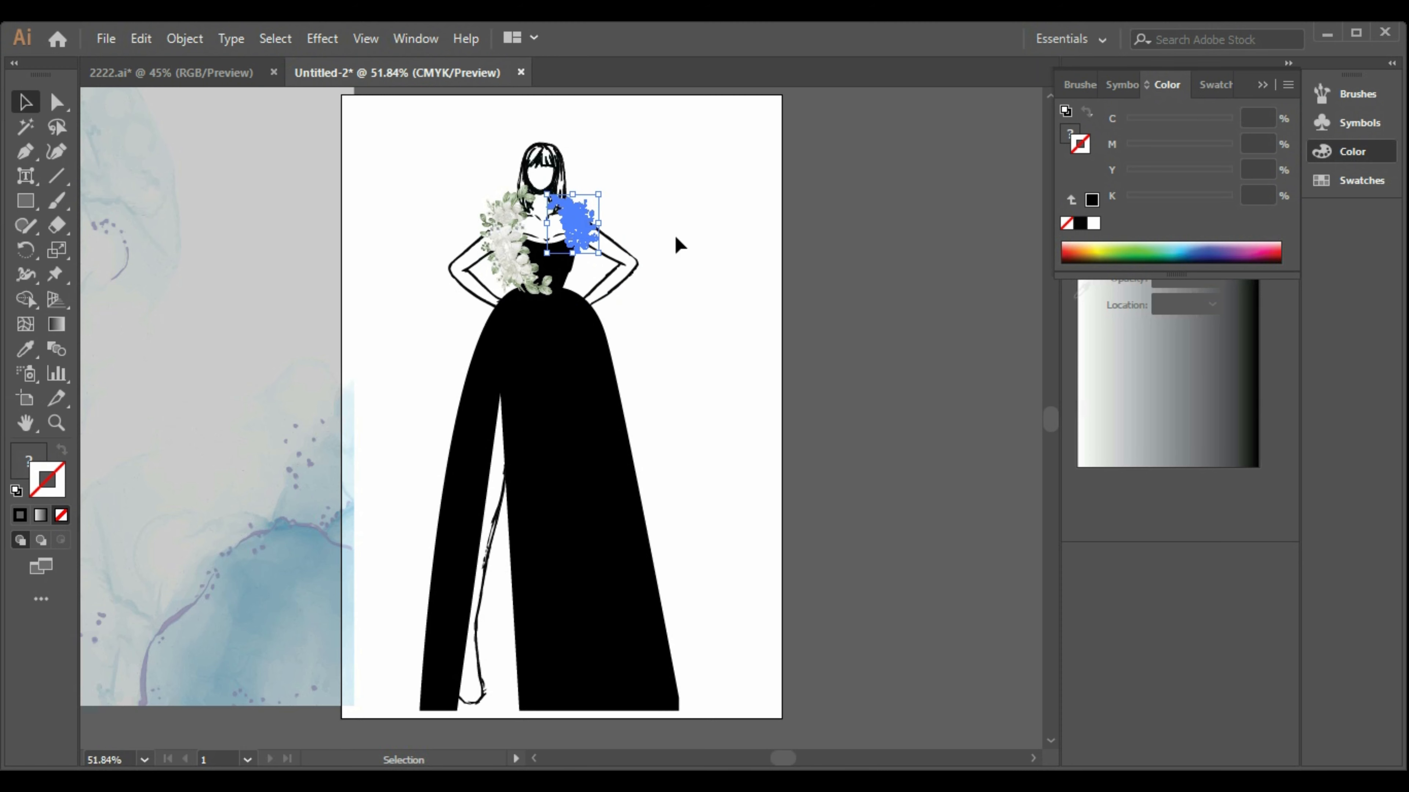
key(Right)
key(Right)
key(Right)
click(683, 219)
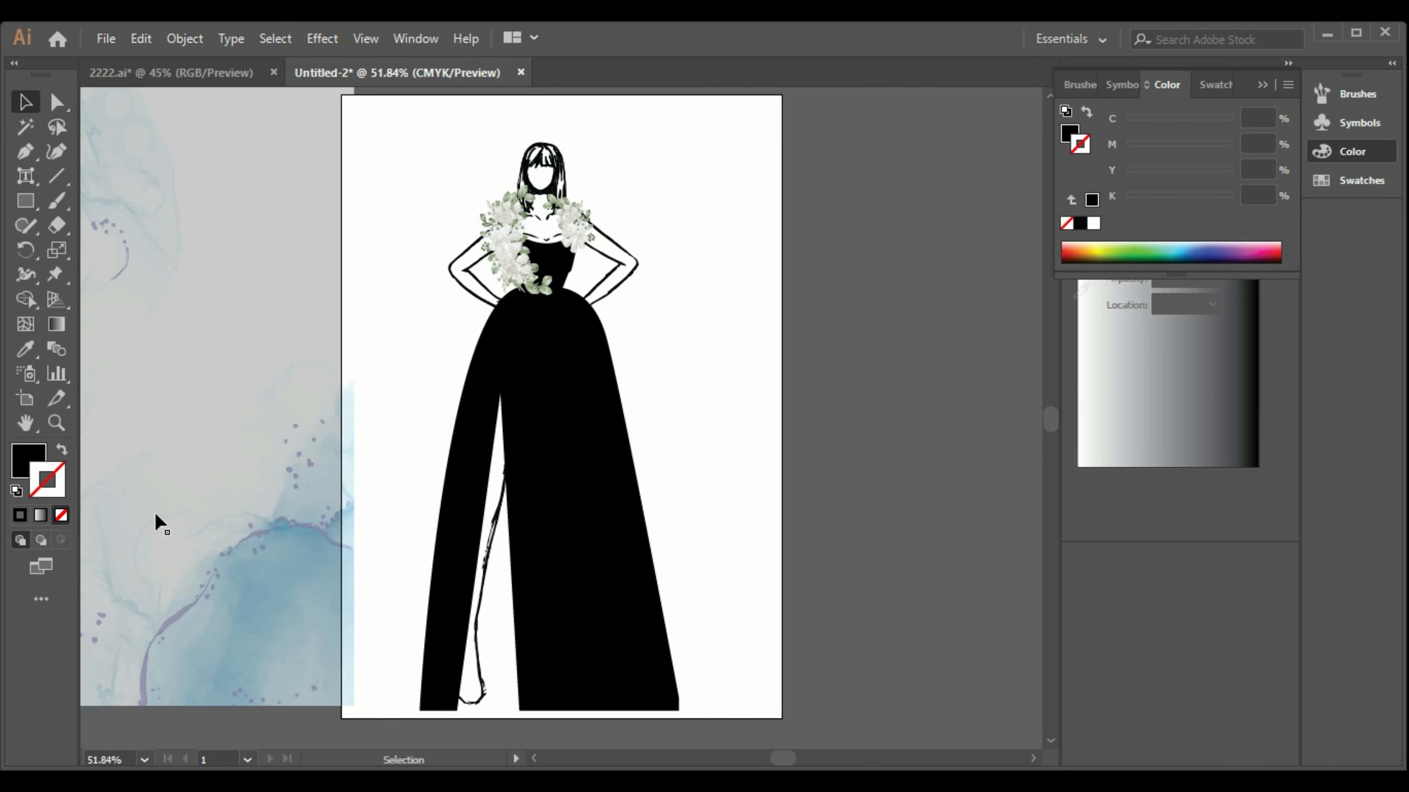
Move the blue watercolor artwork onto the artboard and nudge it up to align with the page edges.
drag(188, 536, 616, 553)
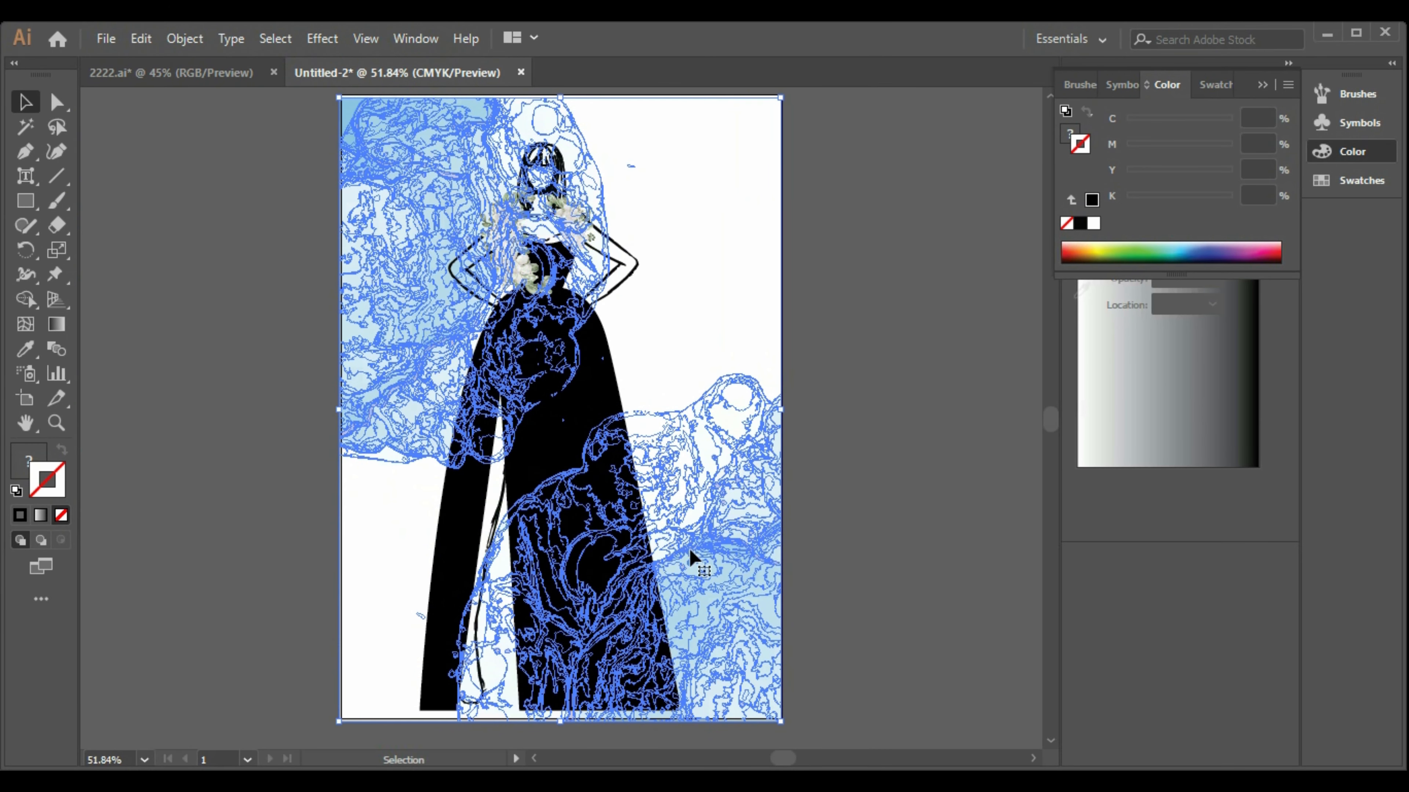
key(Up)
key(Up)
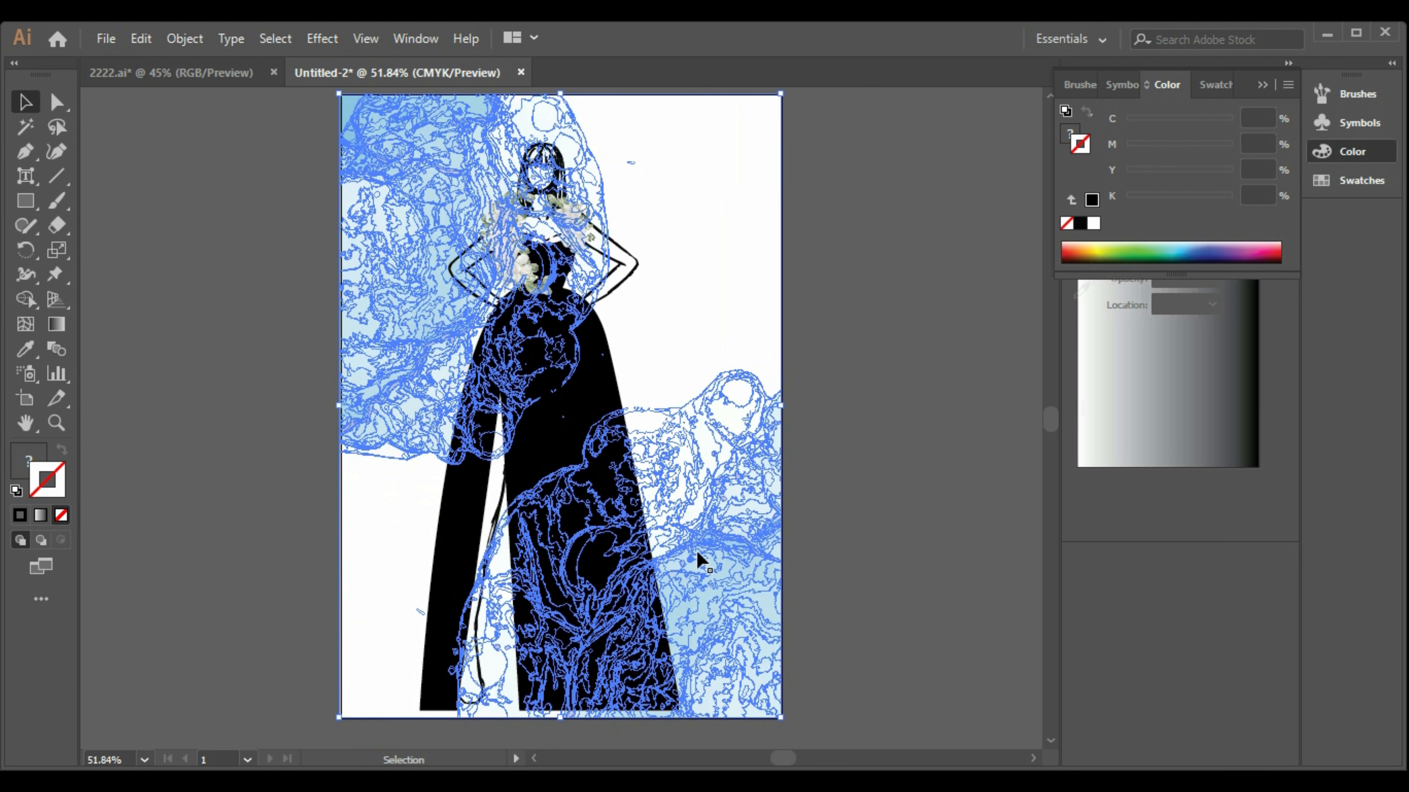
Send the watercolor artwork to the back, behind the figure, dress and flowers.
right_click(687, 339)
mouse_move(847, 570)
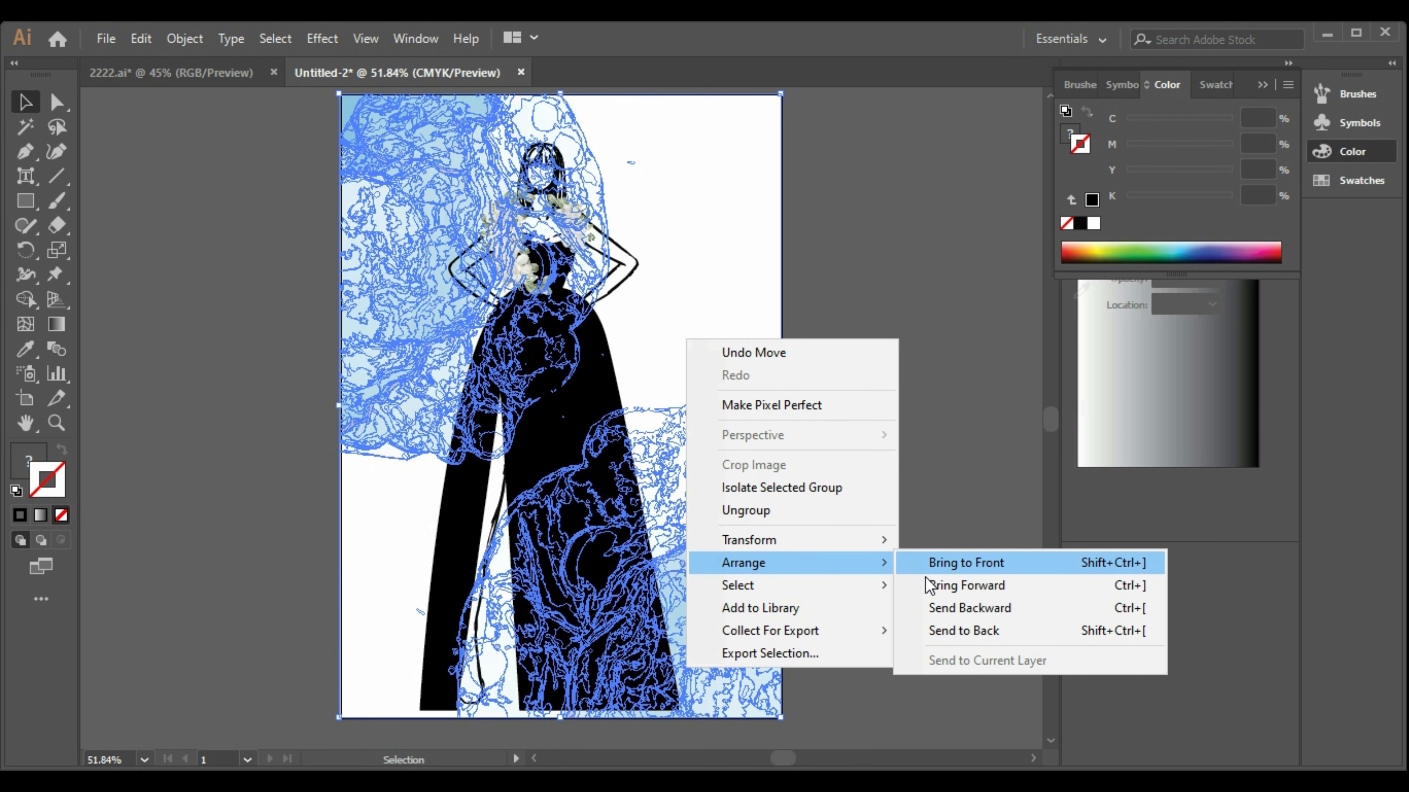
click(960, 632)
click(858, 531)
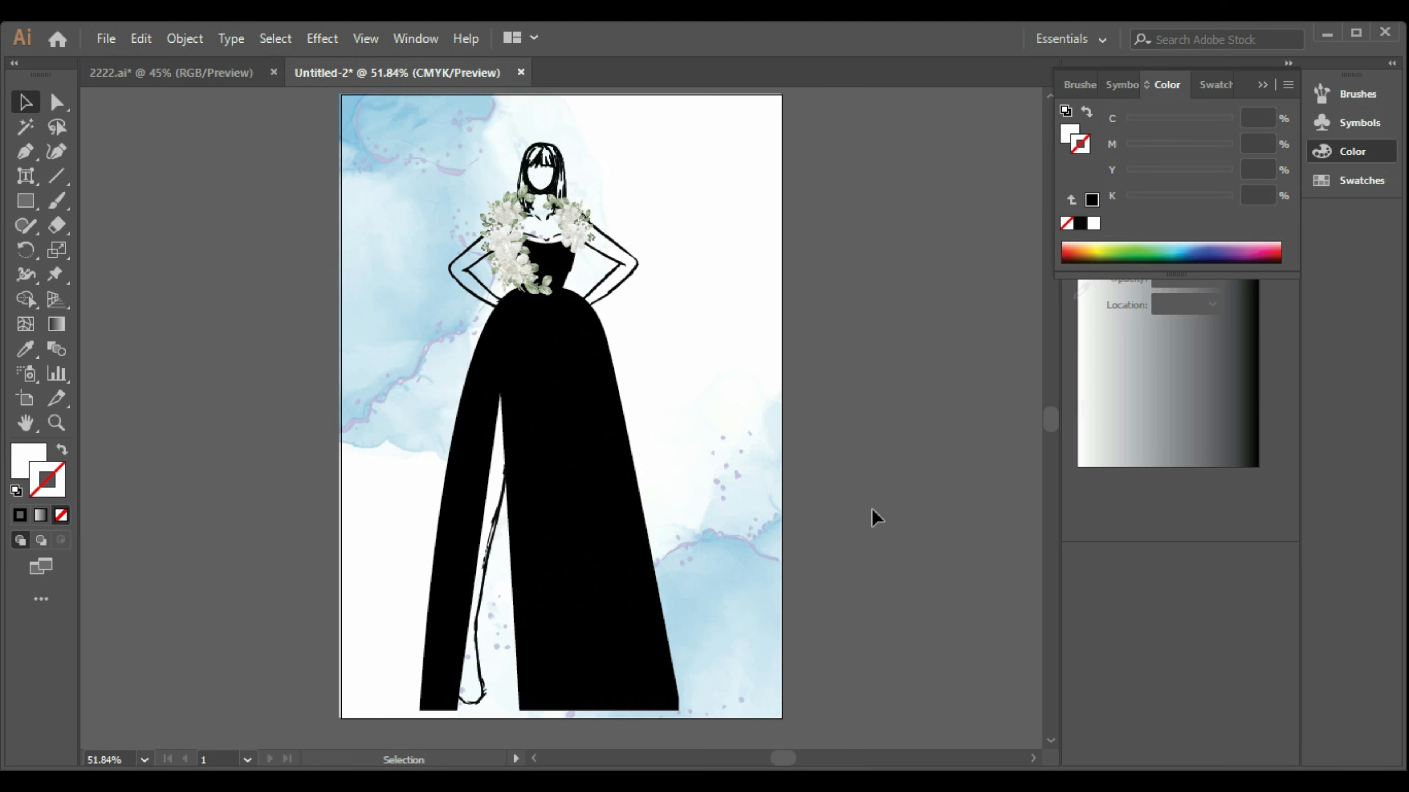
Rotate the large flower spray about 22° counterclockwise across the bodice.
click(521, 272)
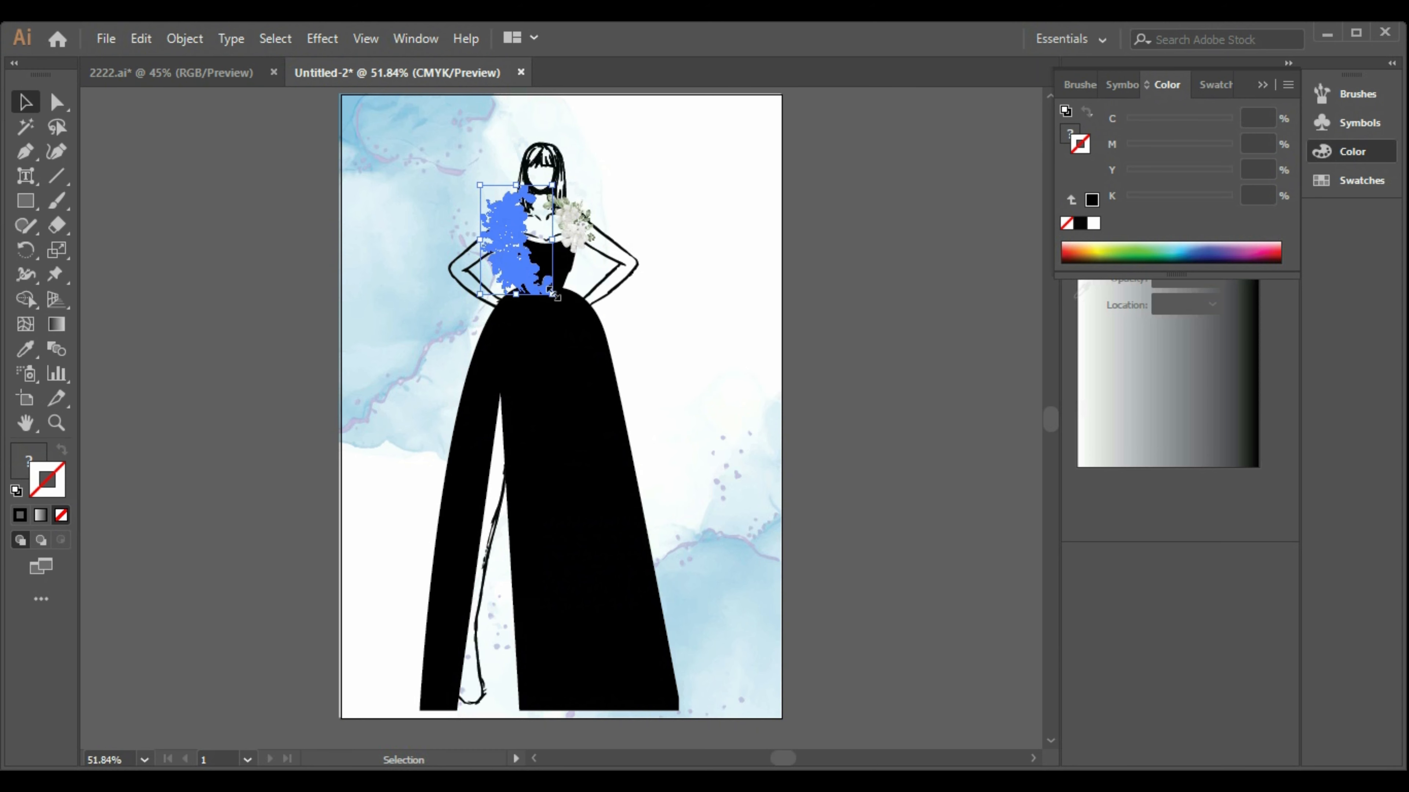
drag(564, 302, 598, 285)
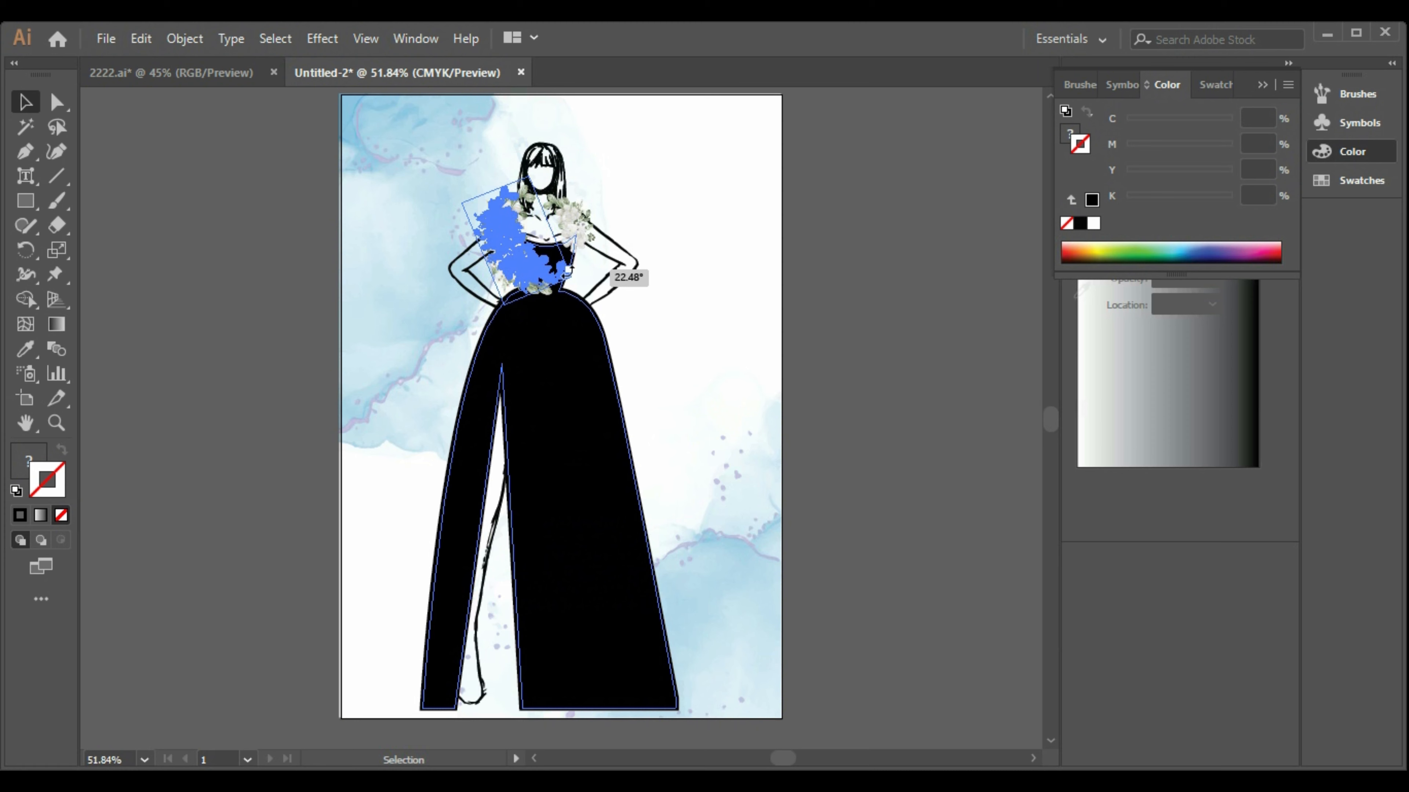
click(887, 436)
Nudge the large flower spray slightly right so it sits further across the bodice, and deselect it.
click(513, 269)
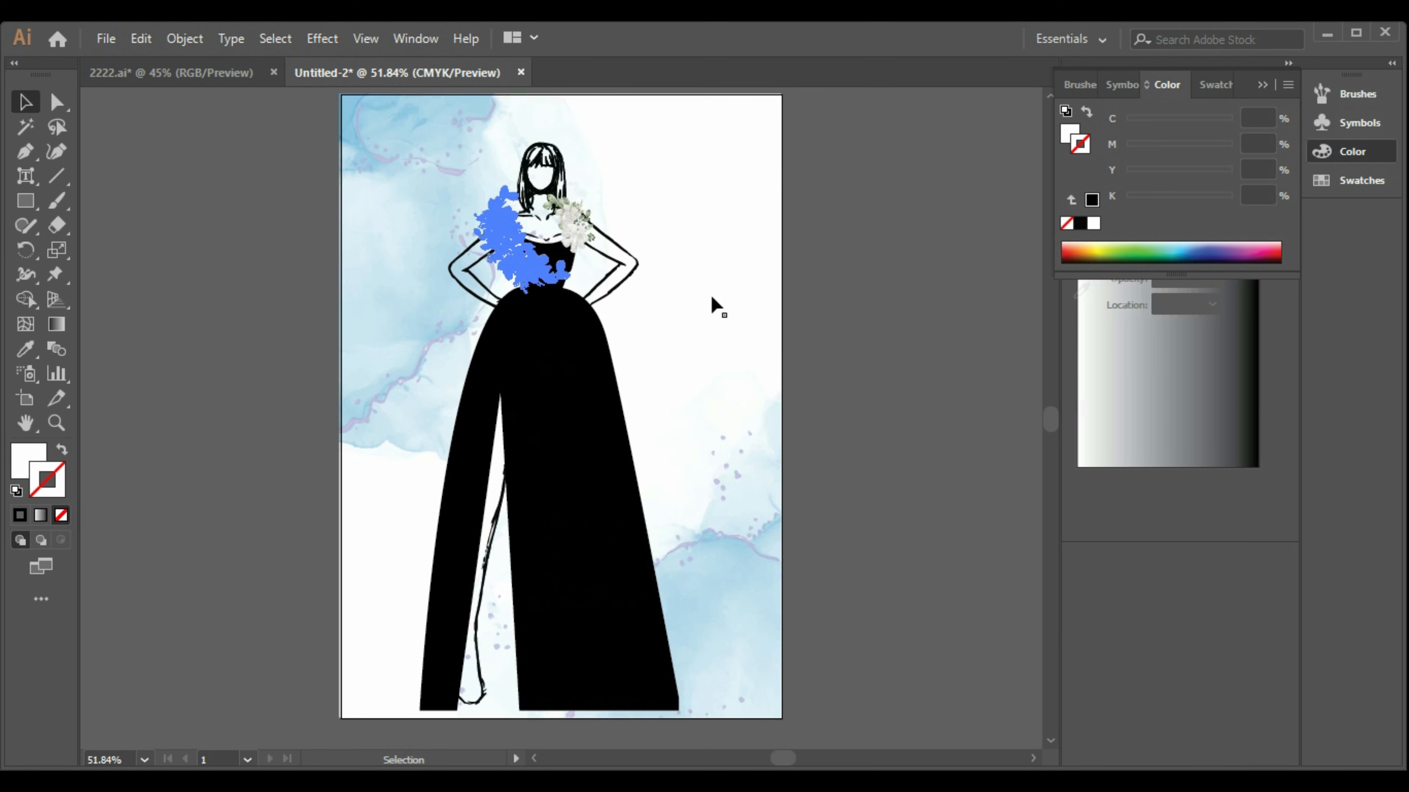
key(Right)
key(Right)
key(Right)
key(Right)
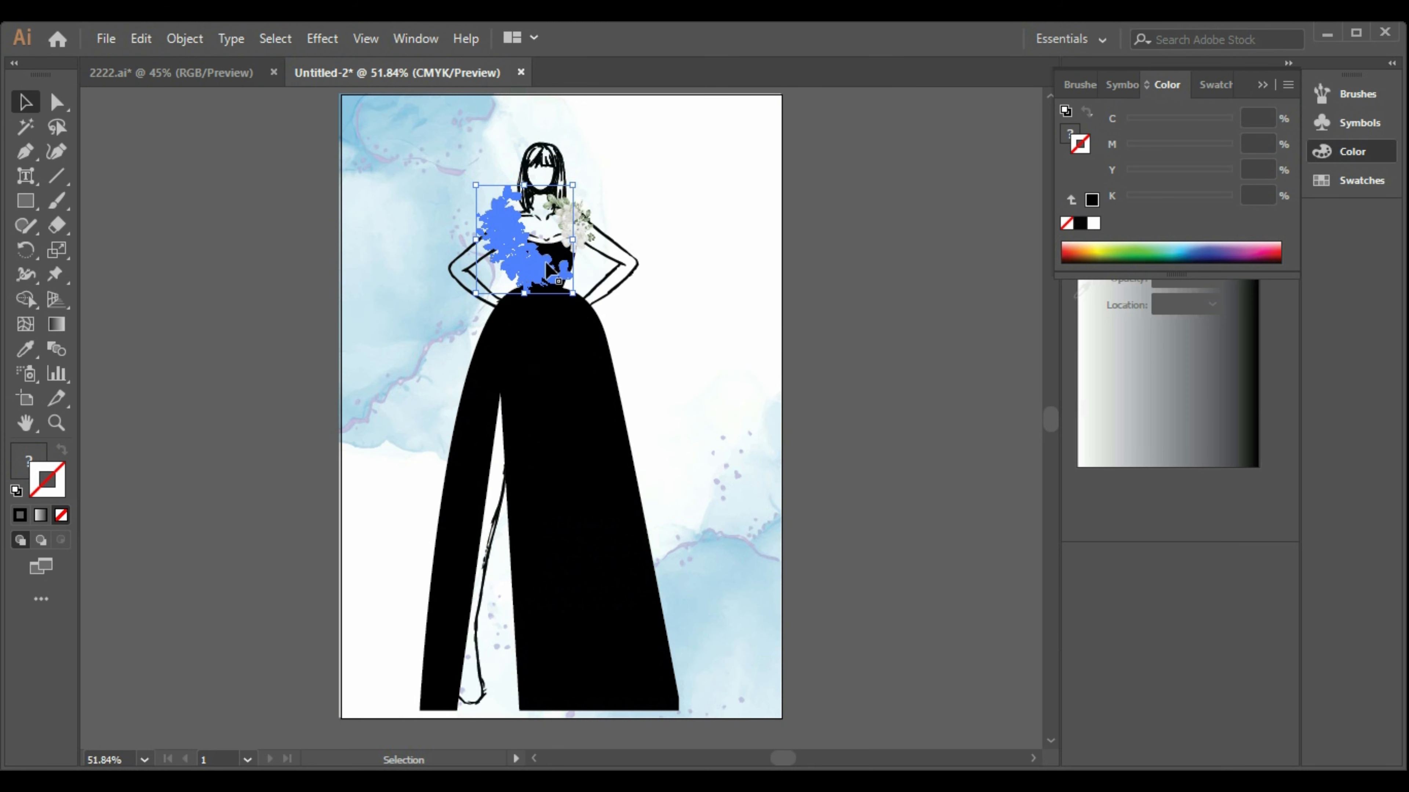
key(Right)
key(Right)
key(Right)
key(Right)
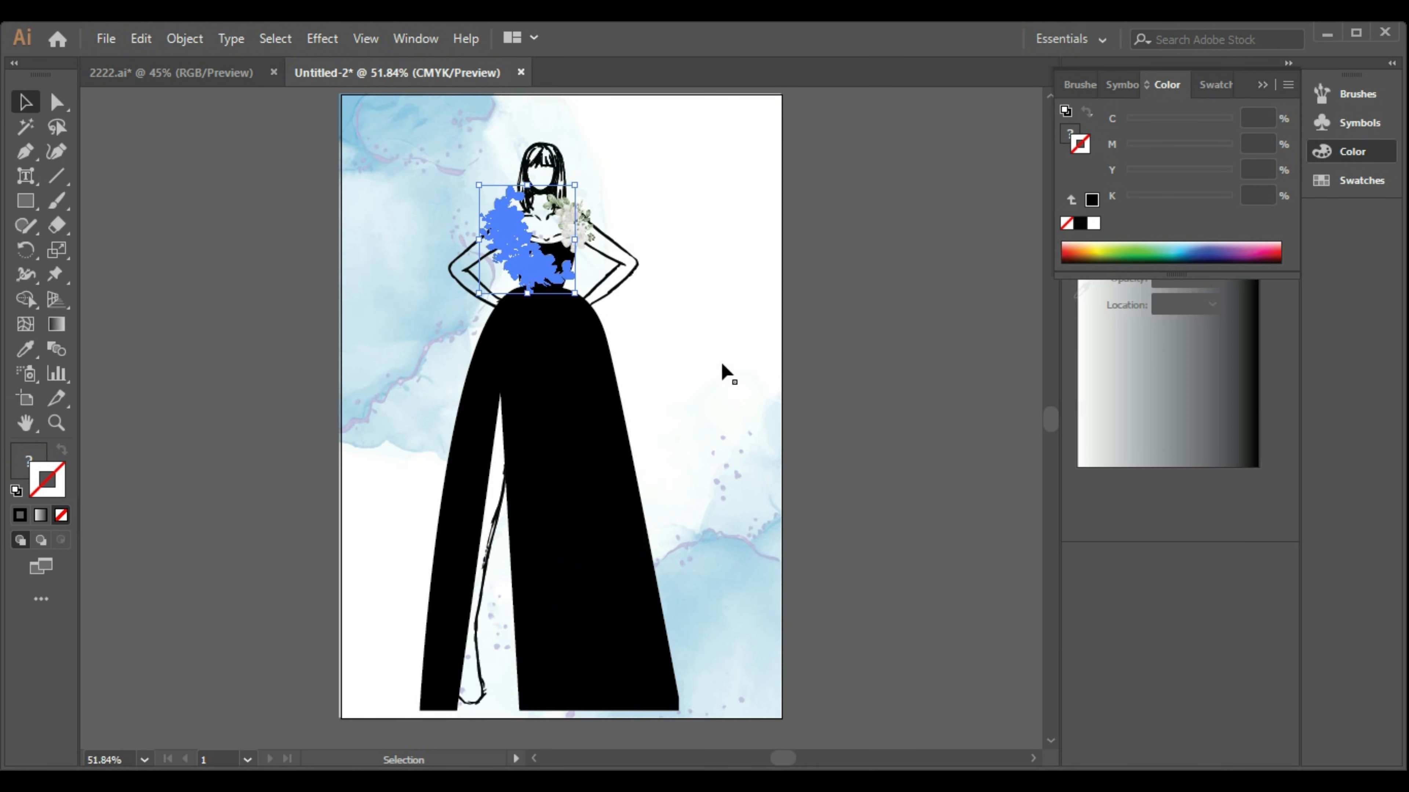
click(862, 424)
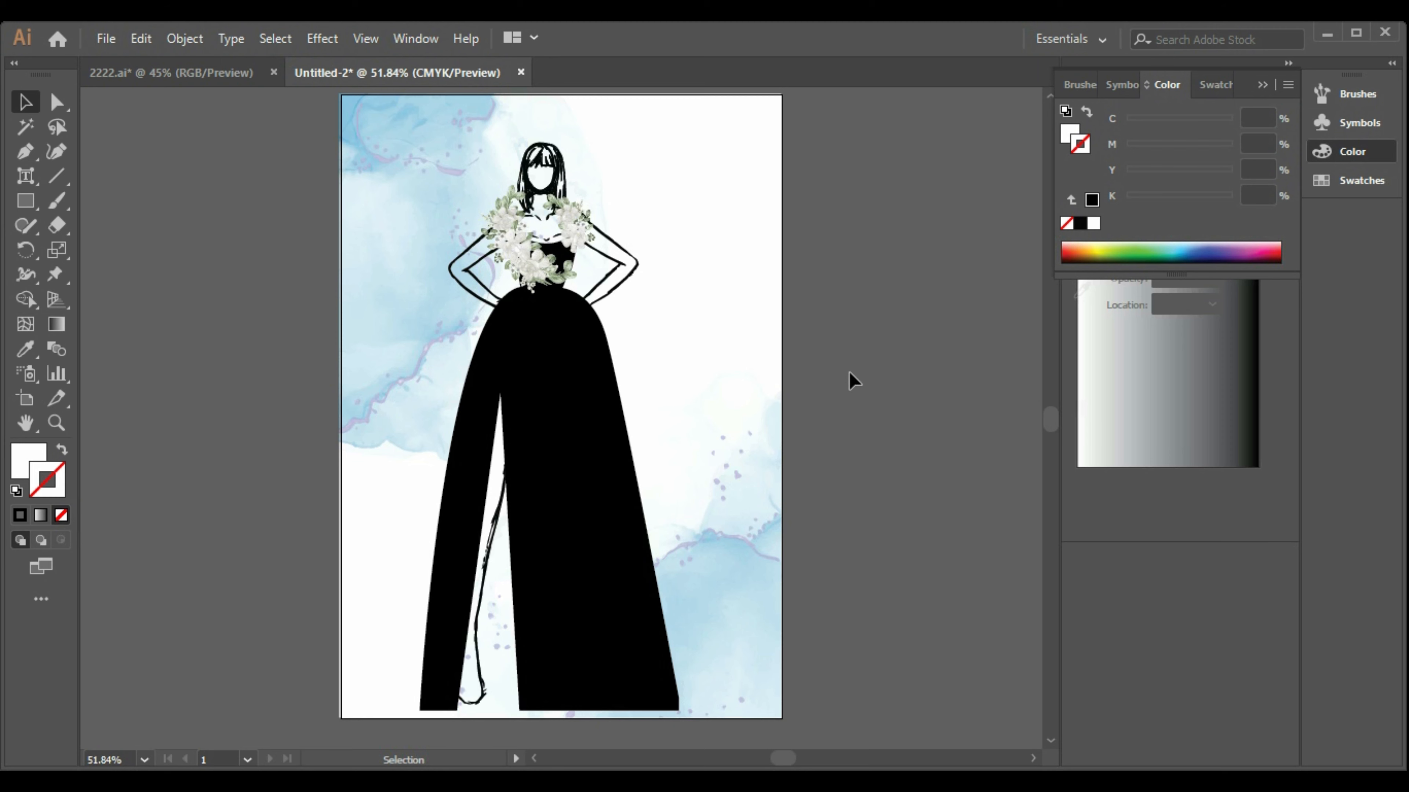